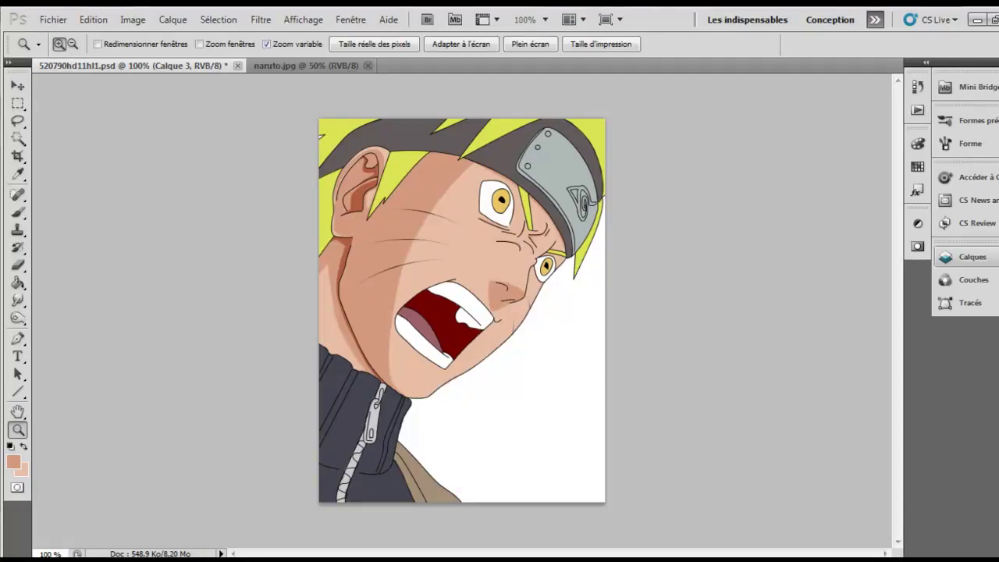
# Add a new layer named 'lueur' and load the peau layer's skin area as a selection.
pyautogui.click(970, 257)
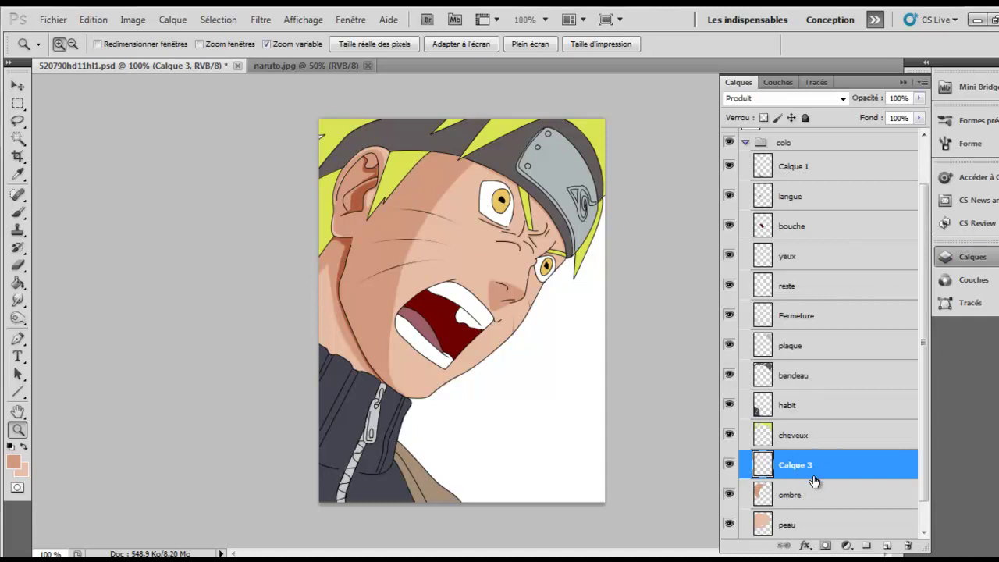
pyautogui.click(885, 546)
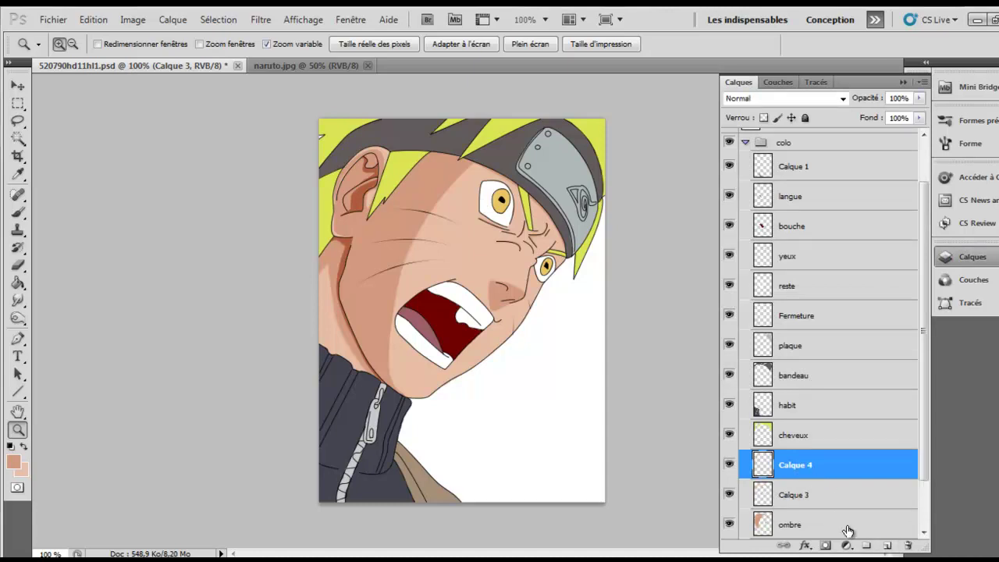
pyautogui.doubleClick(797, 469)
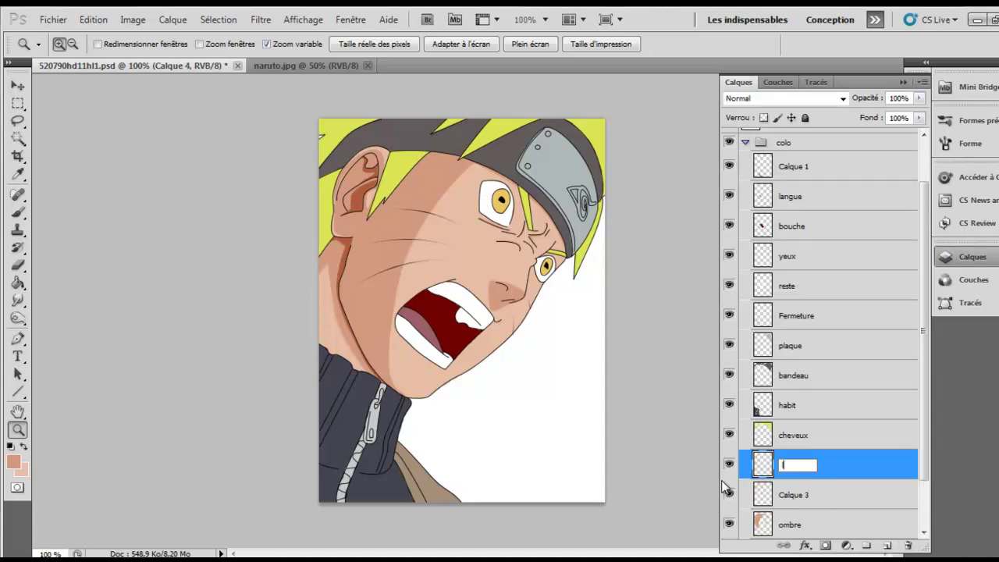
pyautogui.write('lueur')
pyautogui.press('Return')
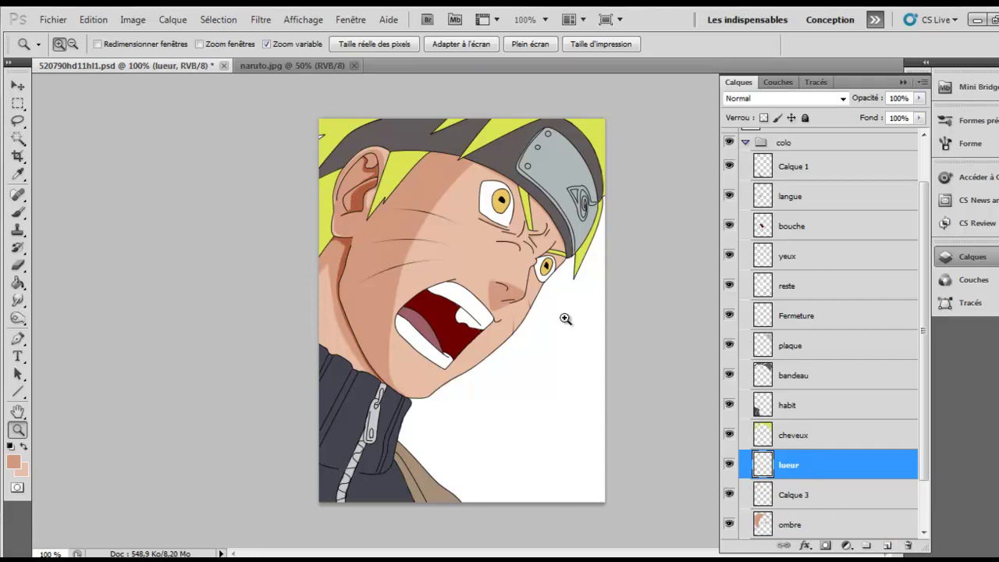
pyautogui.scroll(-1, 804, 456)
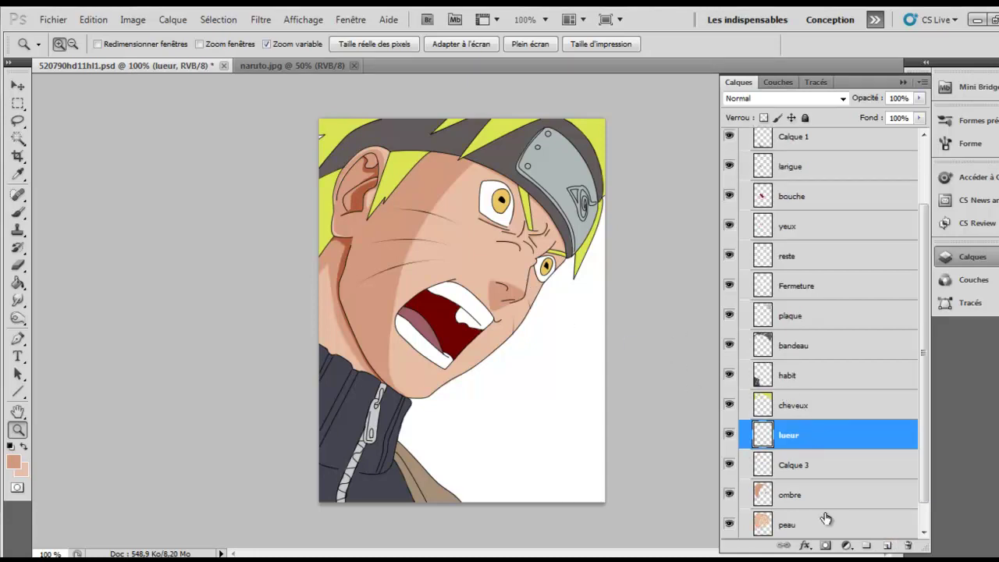
pyautogui.keyDown('ctrl'); pyautogui.click(762, 525); pyautogui.keyUp('ctrl')
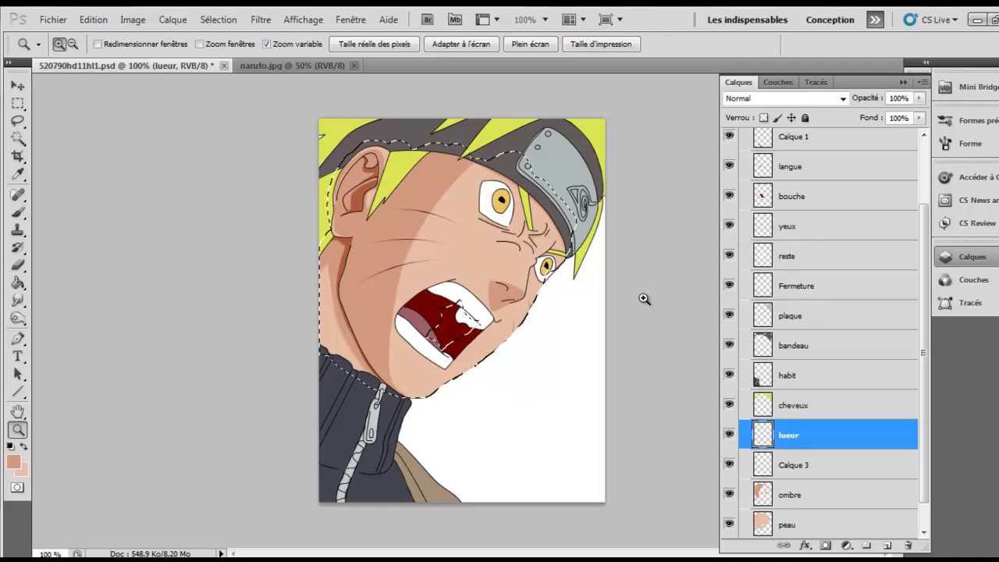
# Zoom into the cheek and eye at 677% and set the brush size to 3 px.
pyautogui.moveTo(561, 284); pyautogui.dragTo(673, 467)
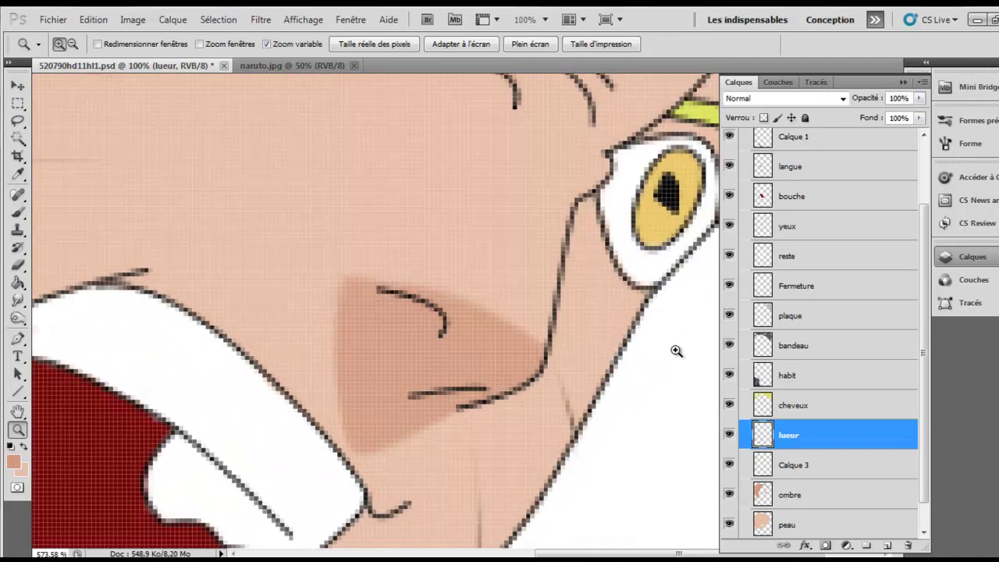
pyautogui.hscroll(3, 673, 500)
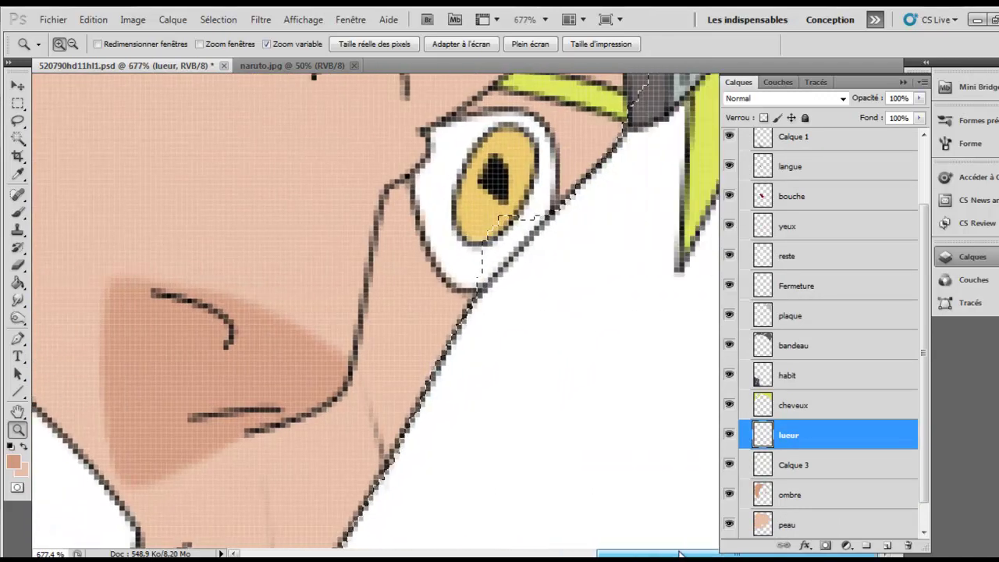
pyautogui.click(18, 212)
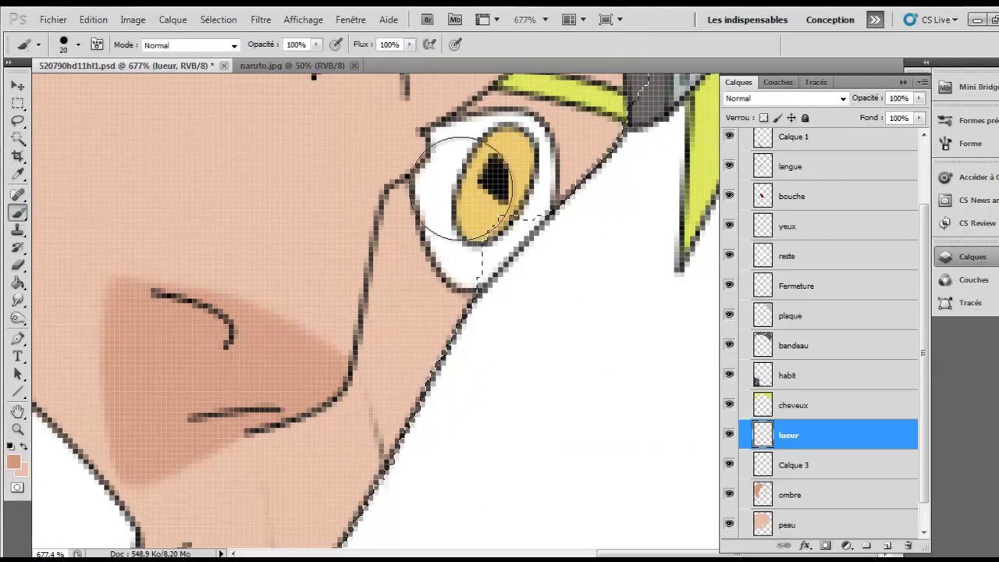
pyautogui.rightClick(527, 194)
pyautogui.moveTo(553, 214); pyautogui.dragTo(542, 214)
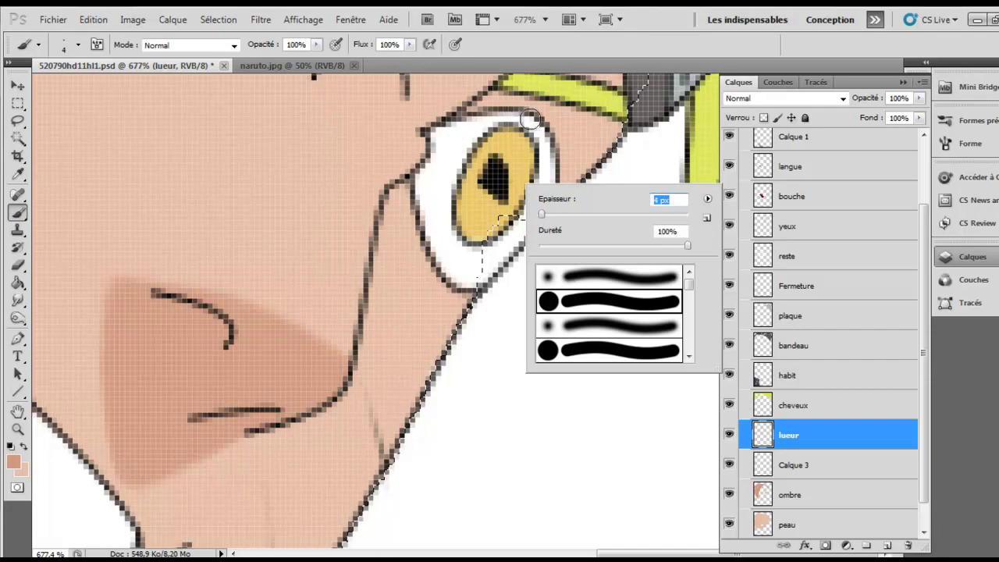
pyautogui.moveTo(540, 215); pyautogui.dragTo(543, 213)
pyautogui.write('3')
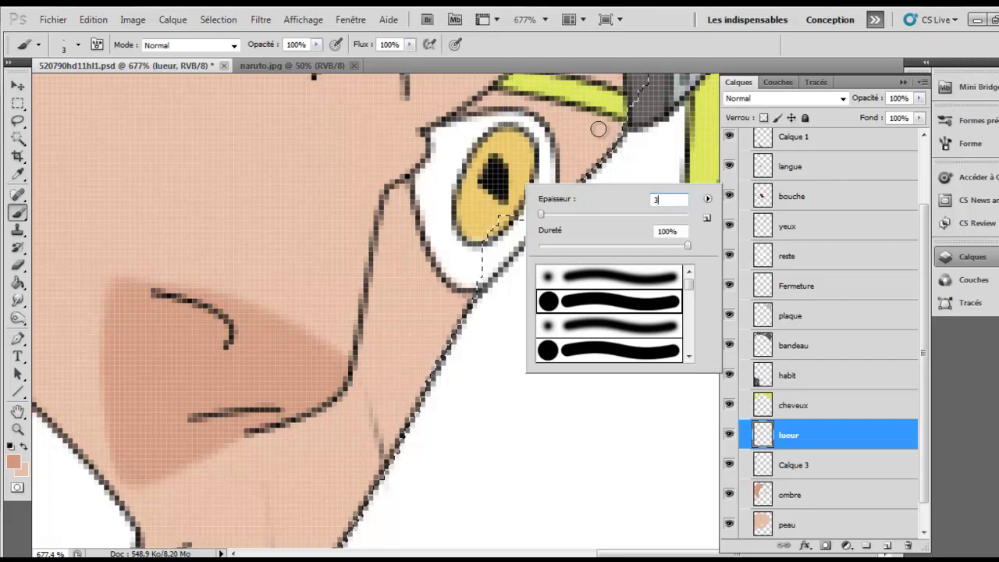
pyautogui.press('Return')
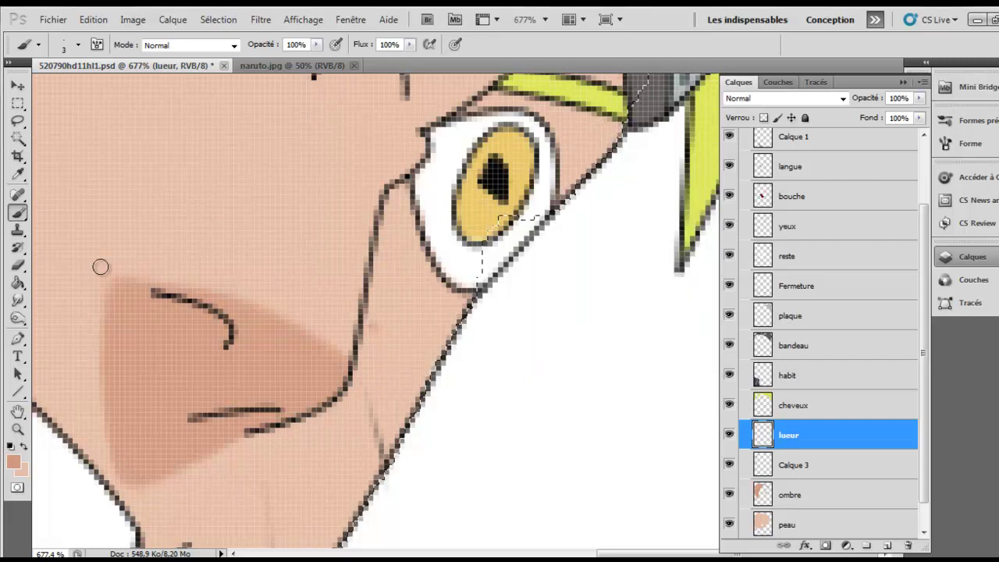
# Sample the skin tone with the Eyedropper as the painting colour.
pyautogui.click(17, 173)
pyautogui.click(166, 160)
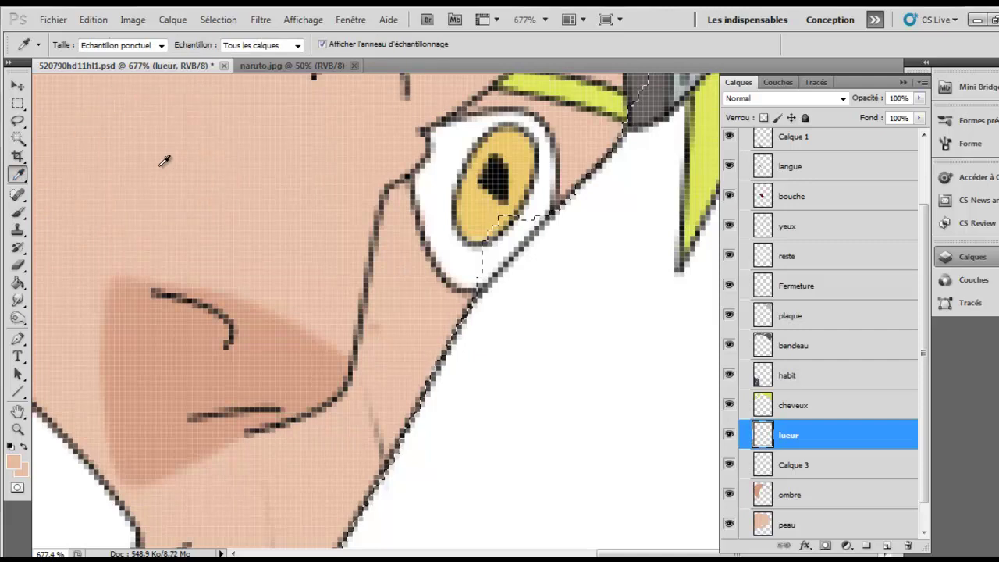
pyautogui.click(176, 159)
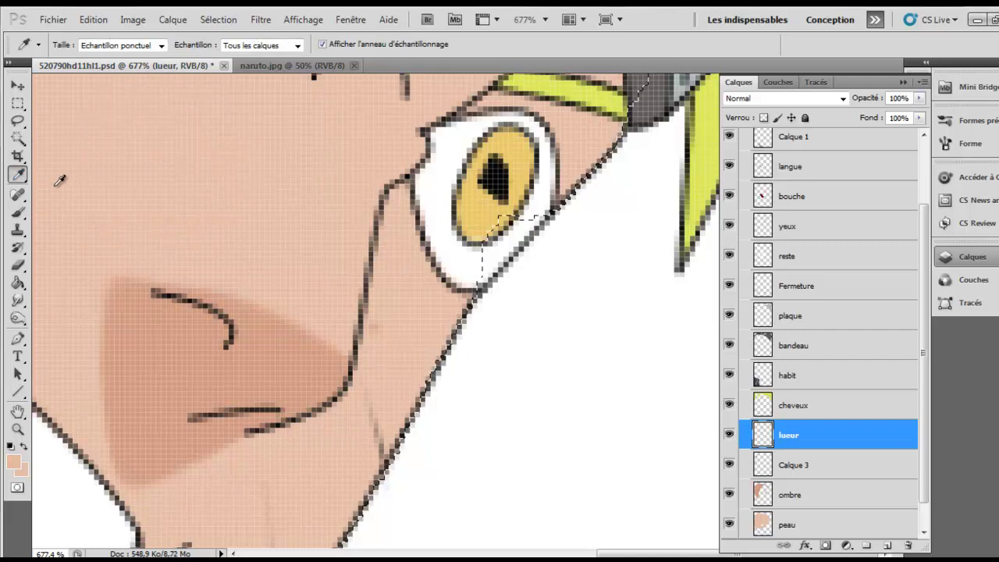
# Set the brush to Superposition blending mode at 57% opacity.
pyautogui.click(17, 212)
pyautogui.click(199, 45)
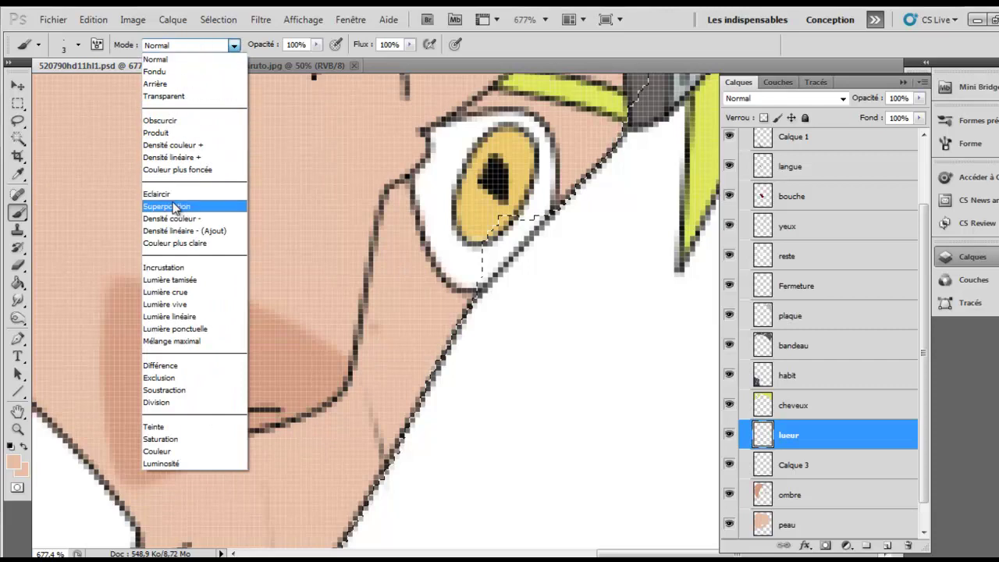
pyautogui.click(180, 212)
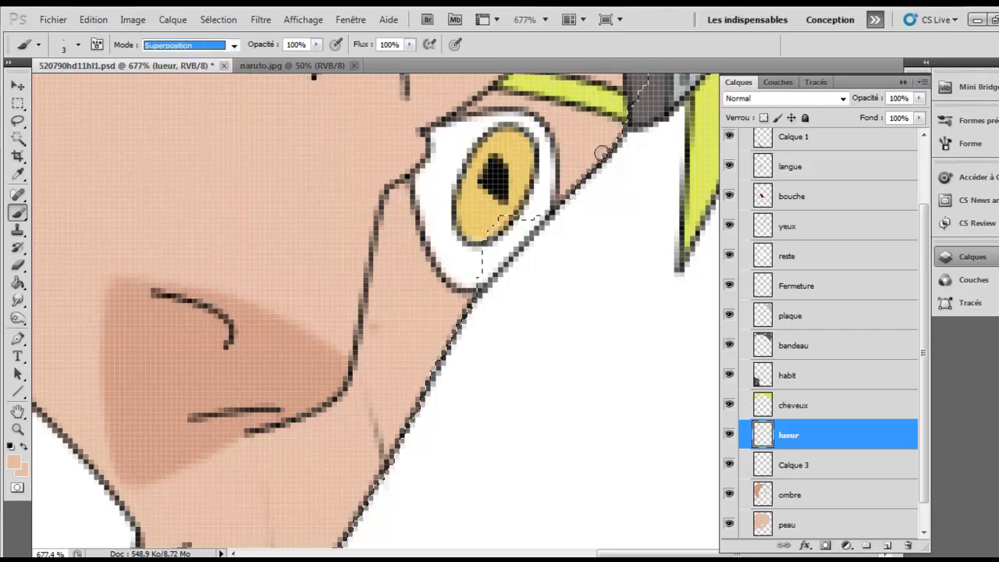
pyautogui.click(316, 44)
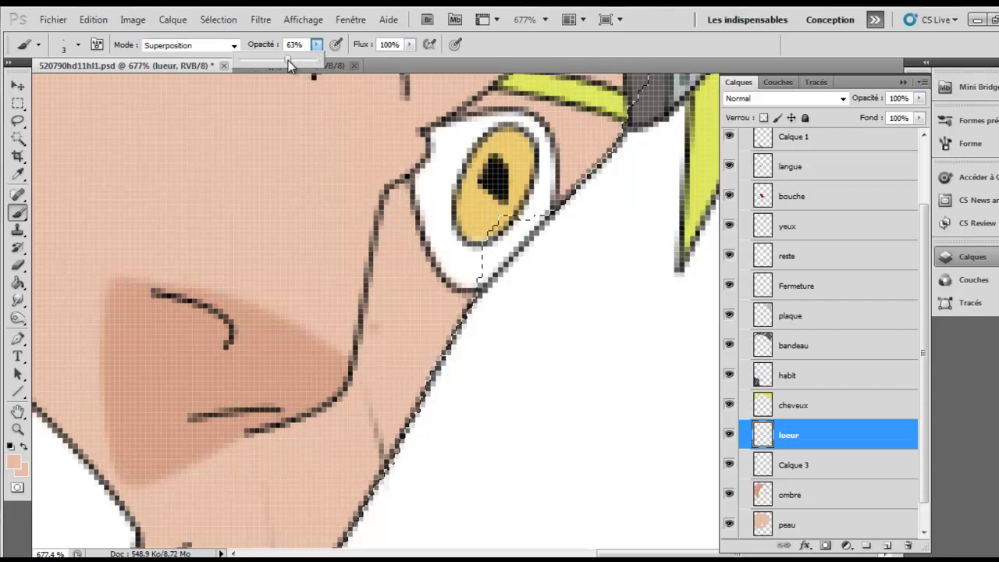
pyautogui.click(617, 134)
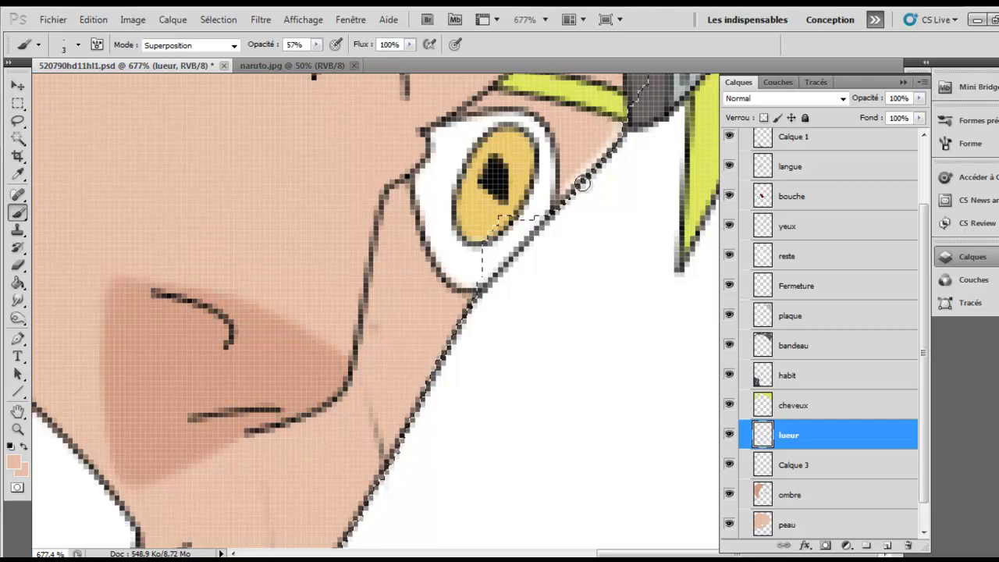
pyautogui.scroll(-2, 918, 243)
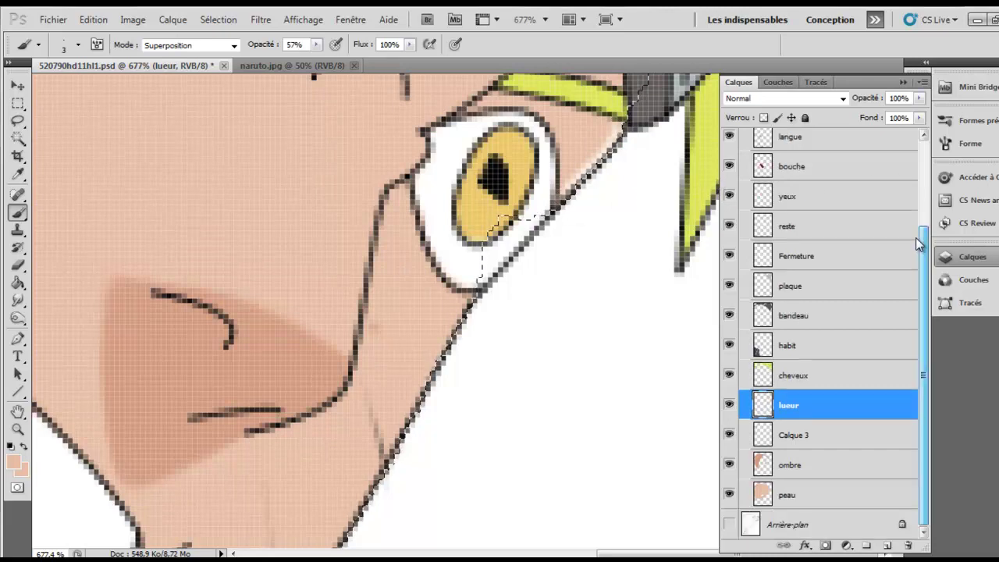
# Brush Superposition glow strokes along the upper, lower and further jaw edge on lueur.
pyautogui.click(903, 82)
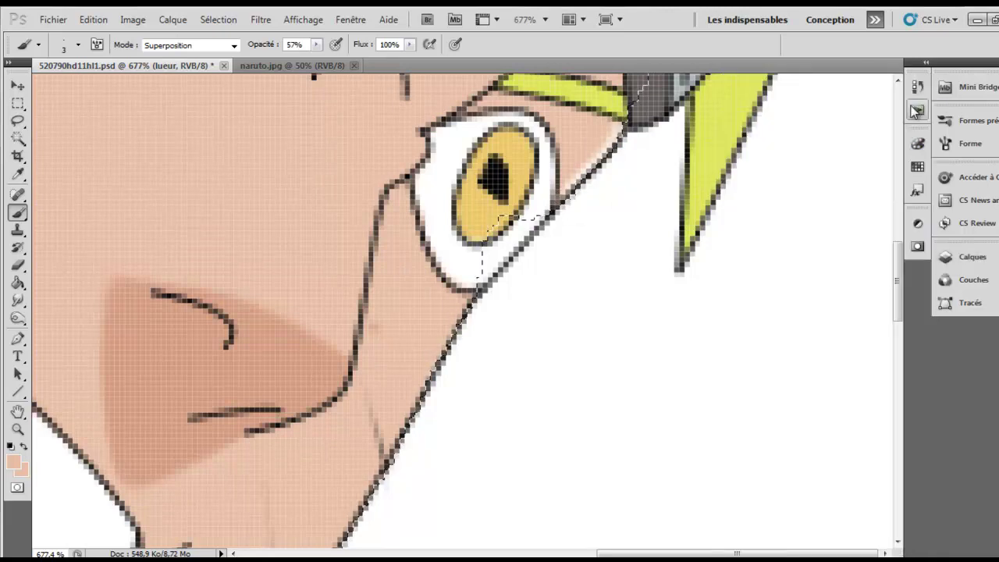
pyautogui.moveTo(899, 252); pyautogui.dragTo(896, 291)
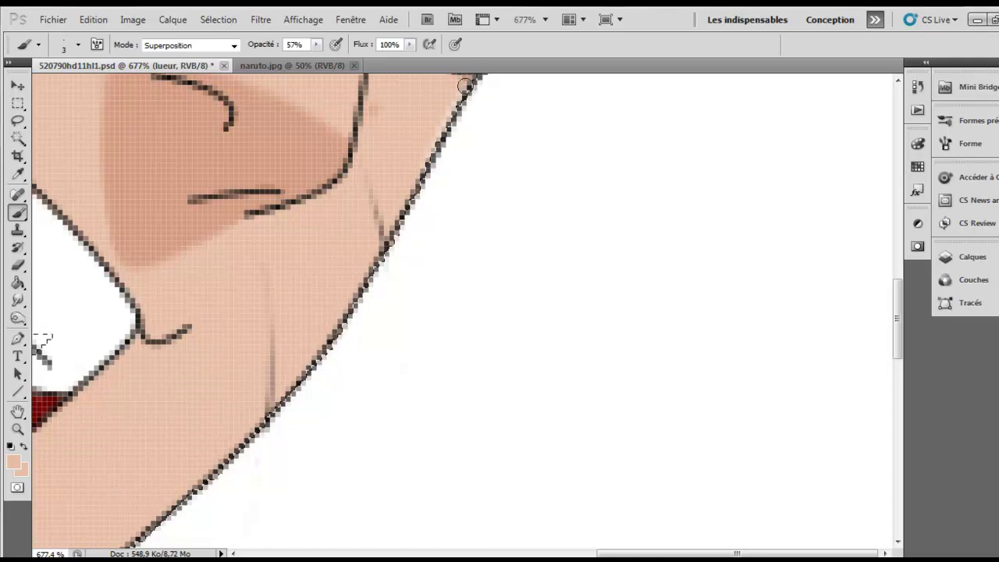
pyautogui.moveTo(452, 96); pyautogui.dragTo(383, 219)
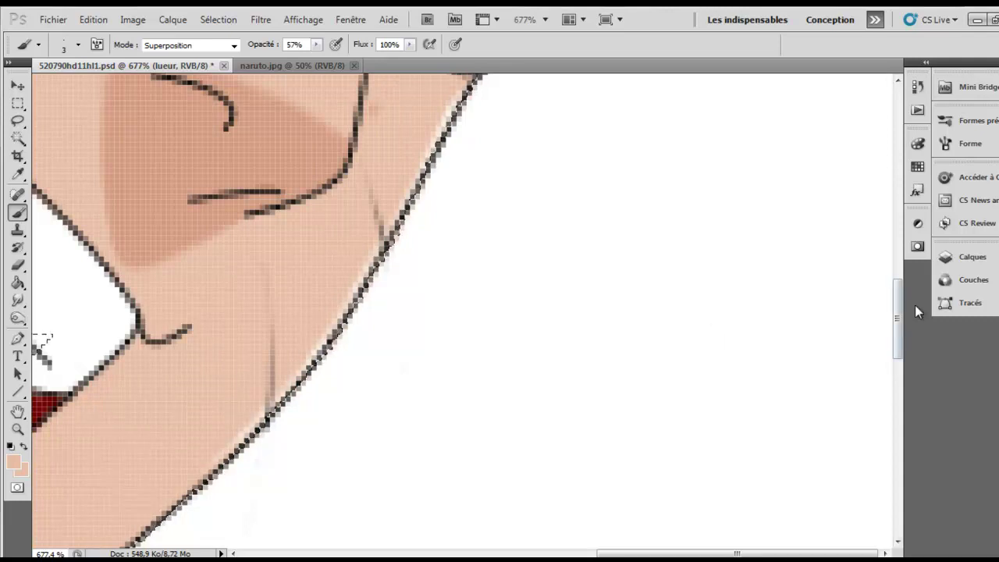
pyautogui.moveTo(897, 317); pyautogui.dragTo(897, 377)
pyautogui.moveTo(747, 553); pyautogui.dragTo(677, 553)
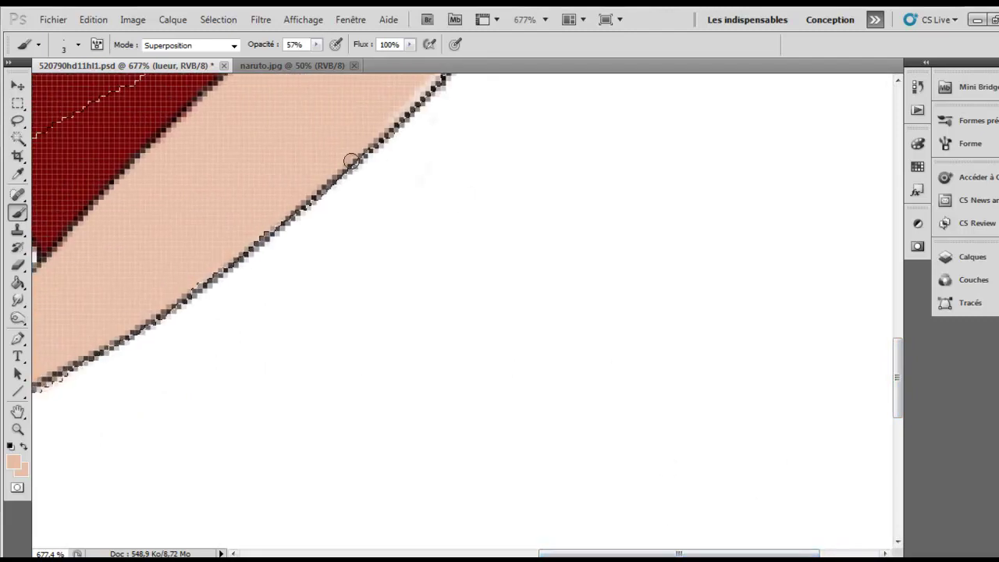
pyautogui.moveTo(277, 231)
pyautogui.mouseDown()
pyautogui.moveTo(285, 208)
pyautogui.moveTo(375, 123)
pyautogui.moveTo(207, 276)
pyautogui.moveTo(216, 278)
pyautogui.moveTo(155, 315)
pyautogui.moveTo(188, 286)
pyautogui.moveTo(109, 344)
pyautogui.moveTo(145, 316)
pyautogui.moveTo(132, 332)
pyautogui.mouseUp()
pyautogui.moveTo(679, 554); pyautogui.dragTo(581, 554)
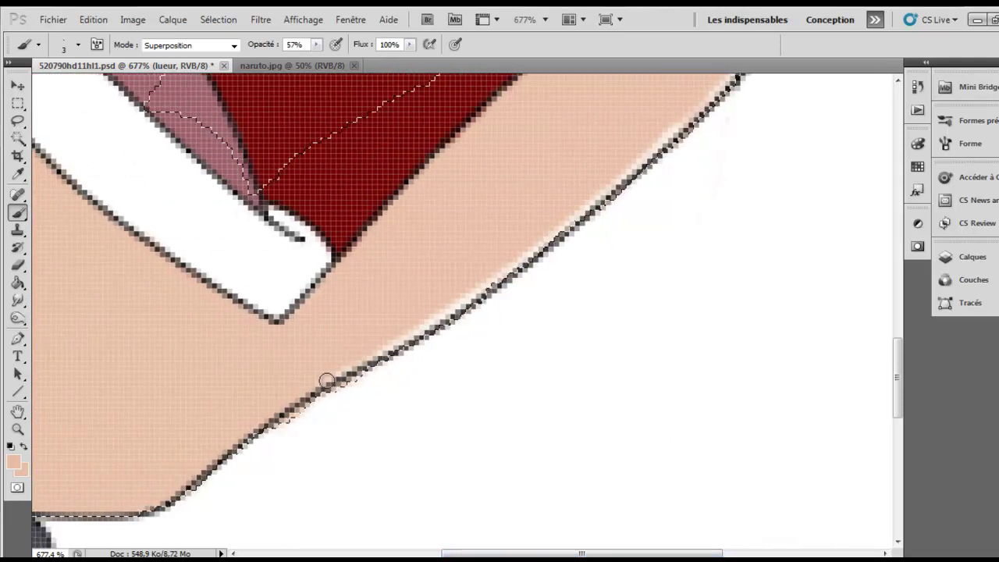
pyautogui.moveTo(337, 375)
pyautogui.mouseDown()
pyautogui.moveTo(239, 437)
pyautogui.moveTo(179, 494)
pyautogui.moveTo(241, 430)
pyautogui.moveTo(151, 499)
pyautogui.moveTo(148, 489)
pyautogui.moveTo(209, 468)
pyautogui.mouseUp()
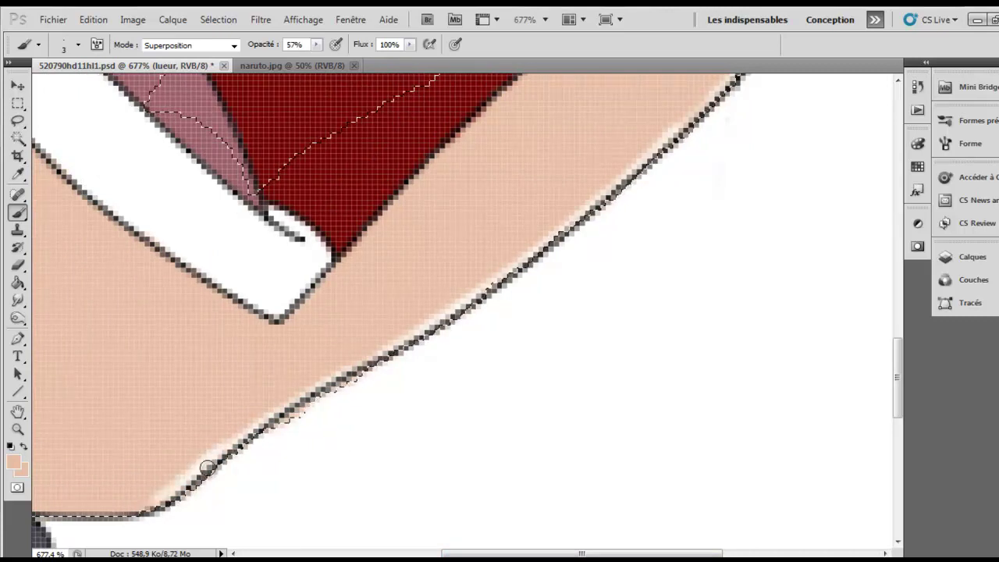
pyautogui.moveTo(899, 364); pyautogui.dragTo(918, 245)
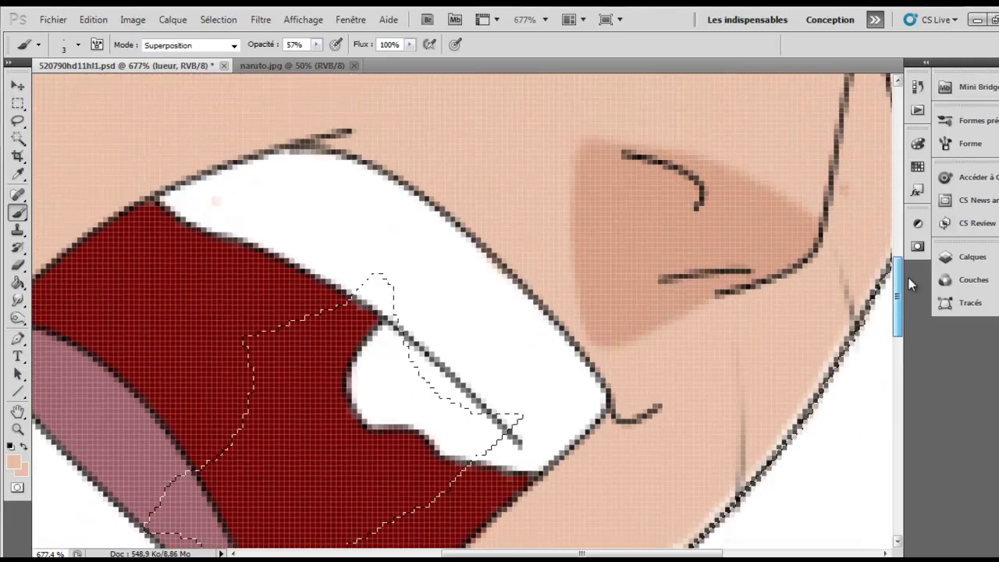
pyautogui.moveTo(604, 553); pyautogui.dragTo(622, 551)
# Reduce the brush size to 2 px.
pyautogui.rightClick(720, 283)
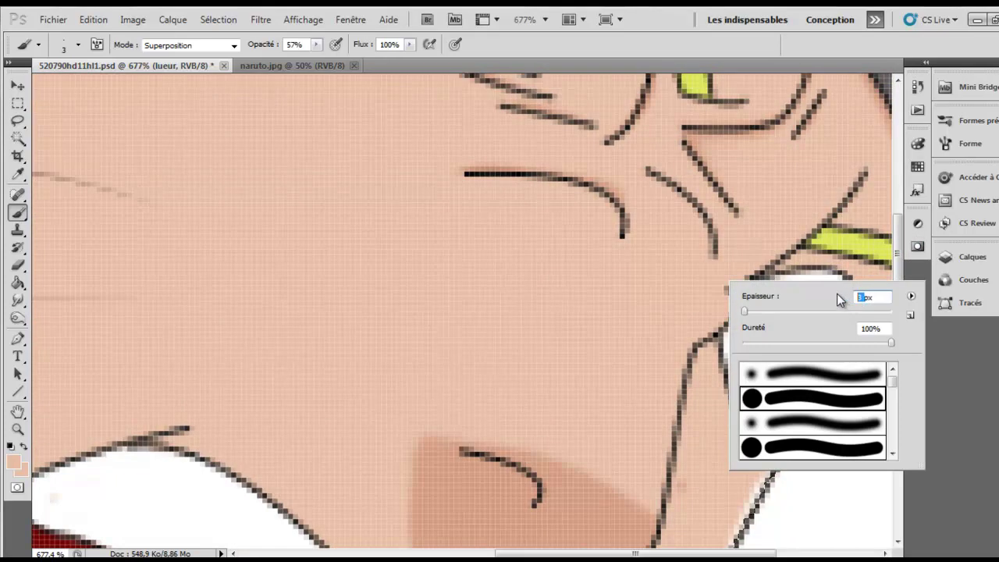
pyautogui.write('2')
pyautogui.press('Return')
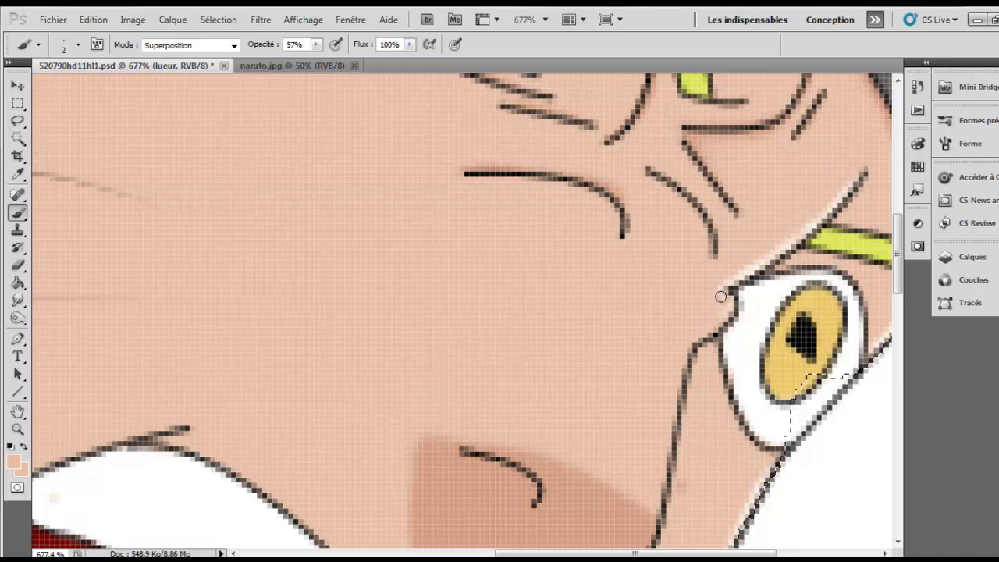
# Paint glow along the eye outline and the curved wrinkle line beside the eye.
pyautogui.moveTo(721, 311); pyautogui.dragTo(749, 314)
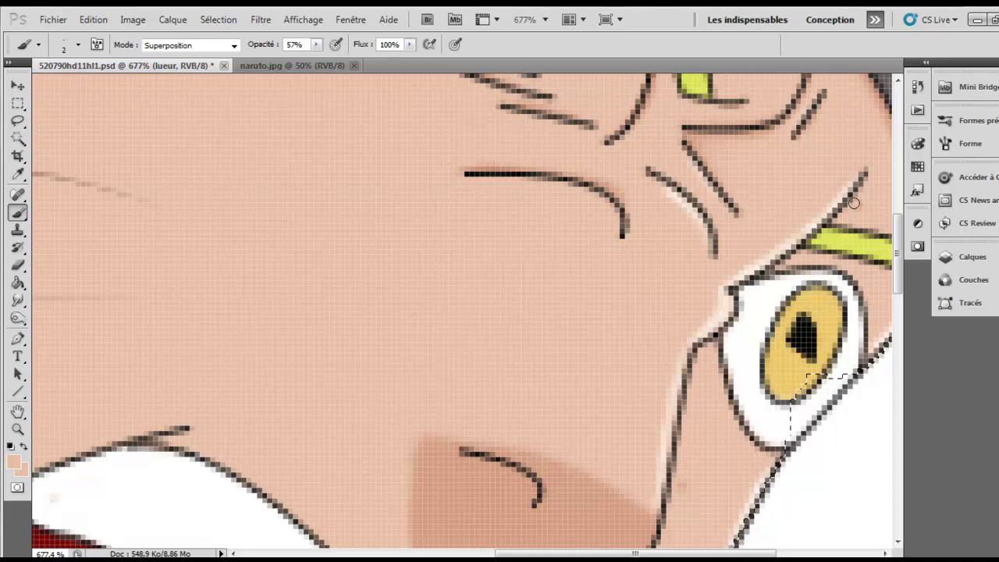
pyautogui.moveTo(895, 253); pyautogui.dragTo(897, 207)
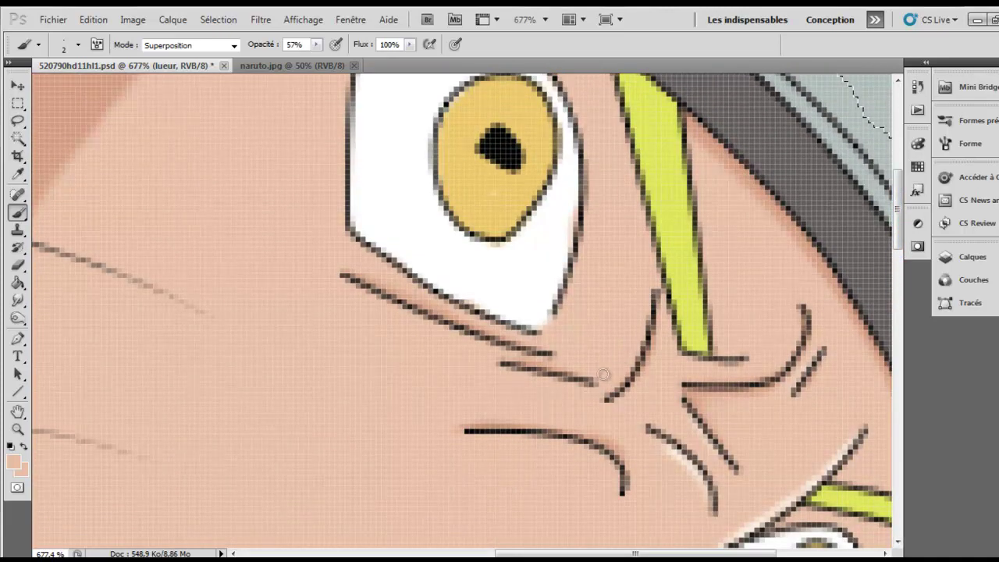
pyautogui.moveTo(614, 382)
pyautogui.mouseDown()
pyautogui.moveTo(642, 334)
pyautogui.moveTo(606, 402)
pyautogui.mouseUp()
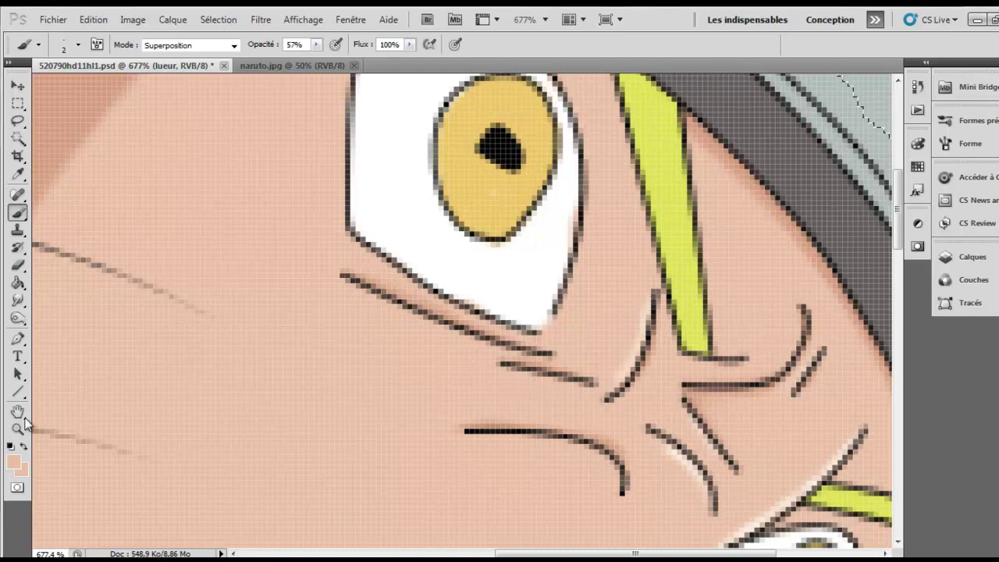
pyautogui.click(18, 428)
# View the image at 100% and clear the current selection.
pyautogui.click(446, 49)
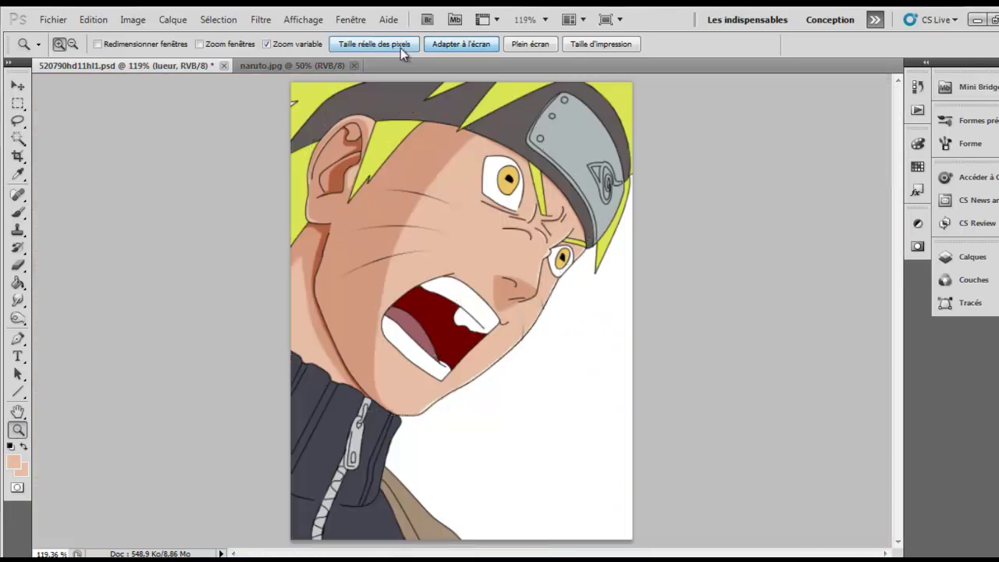
pyautogui.click(400, 46)
pyautogui.click(219, 20)
pyautogui.click(234, 45)
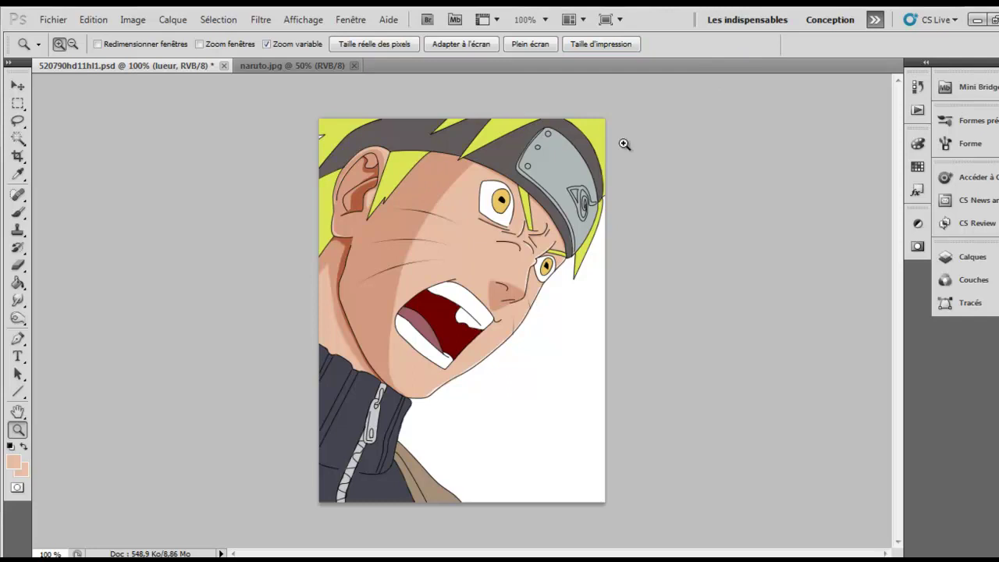
# Load the cheveux hair shape as a selection and add a layer named 'ombre' above it.
pyautogui.click(976, 259)
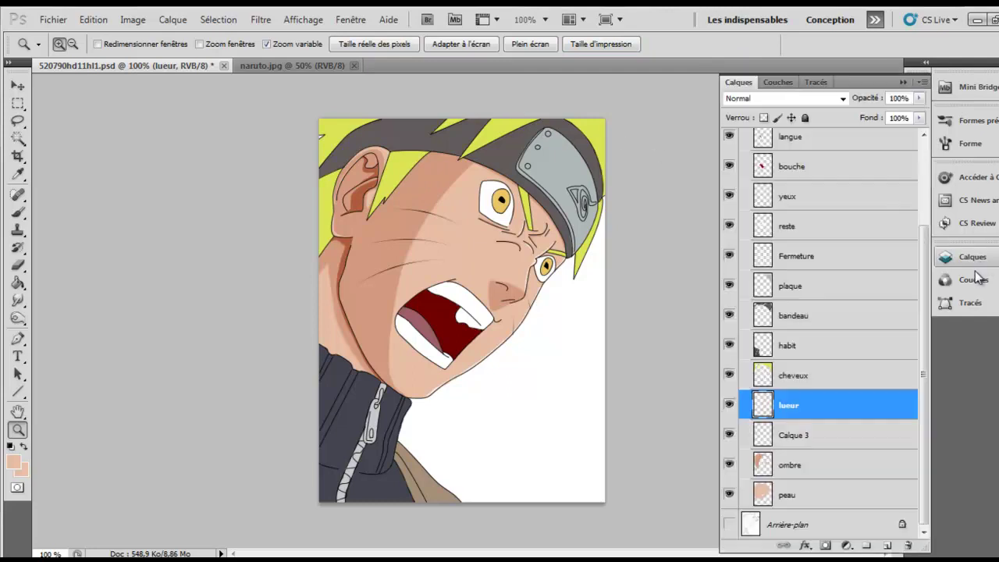
pyautogui.click(810, 386)
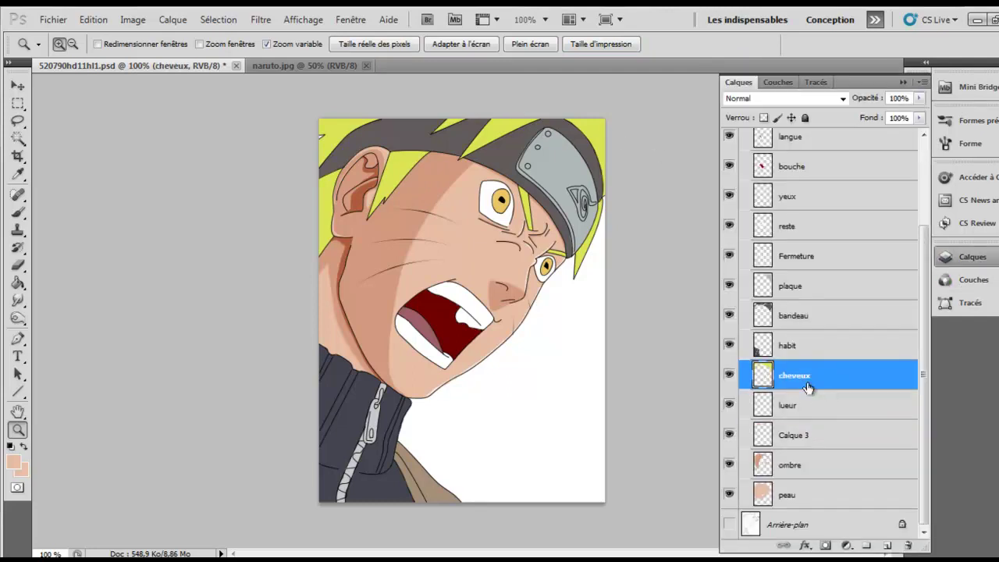
pyautogui.keyDown('ctrl'); pyautogui.click(762, 377); pyautogui.keyUp('ctrl')
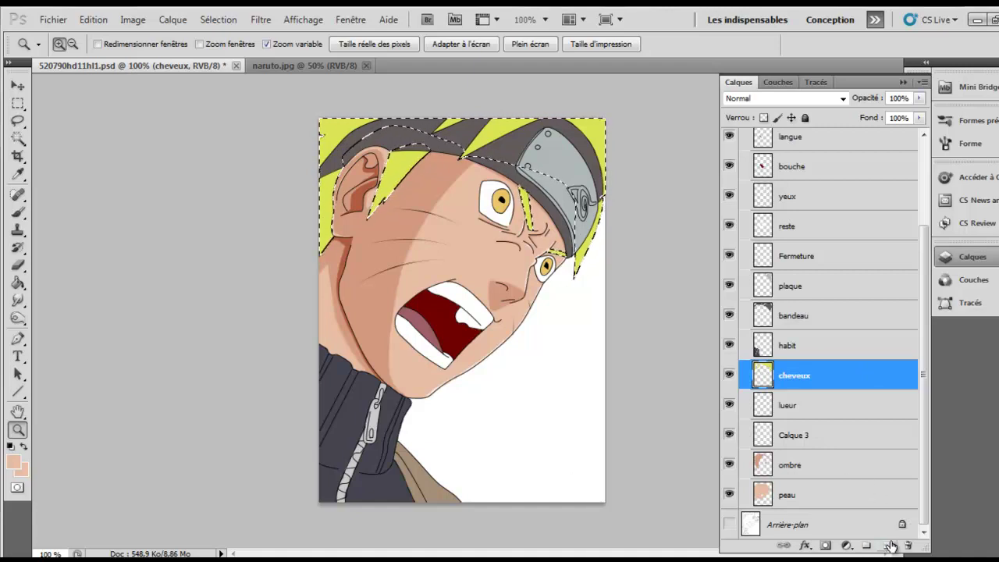
pyautogui.click(887, 545)
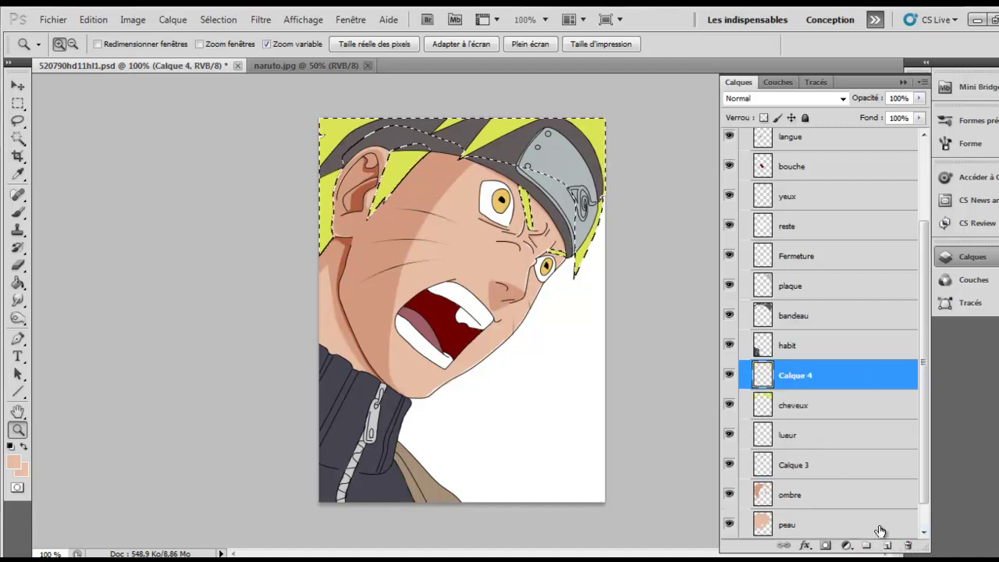
pyautogui.doubleClick(795, 378)
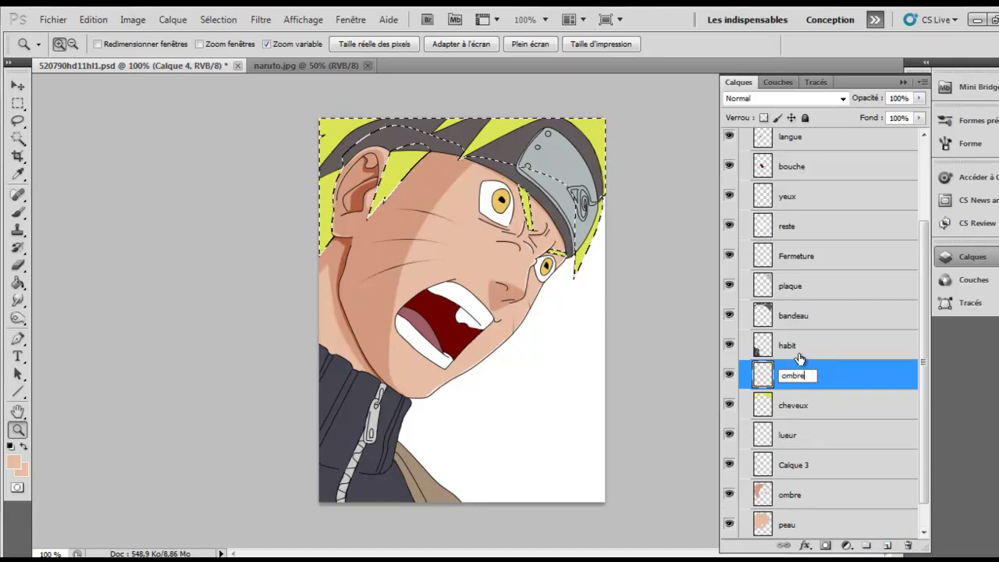
pyautogui.press('Return')
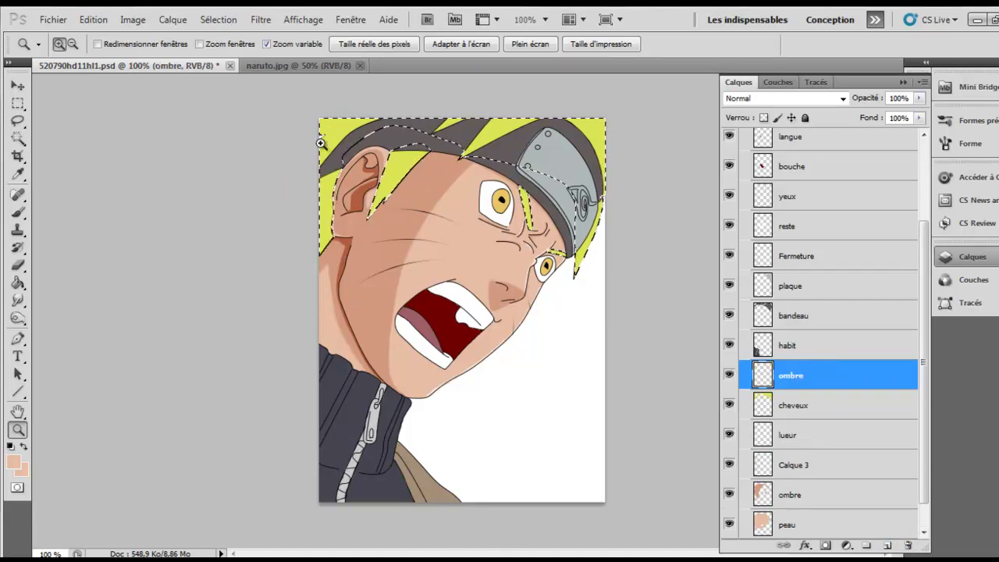
pyautogui.click(287, 66)
# Sample the tan from the naruto.jpg colour chart as the painting colour.
pyautogui.click(17, 173)
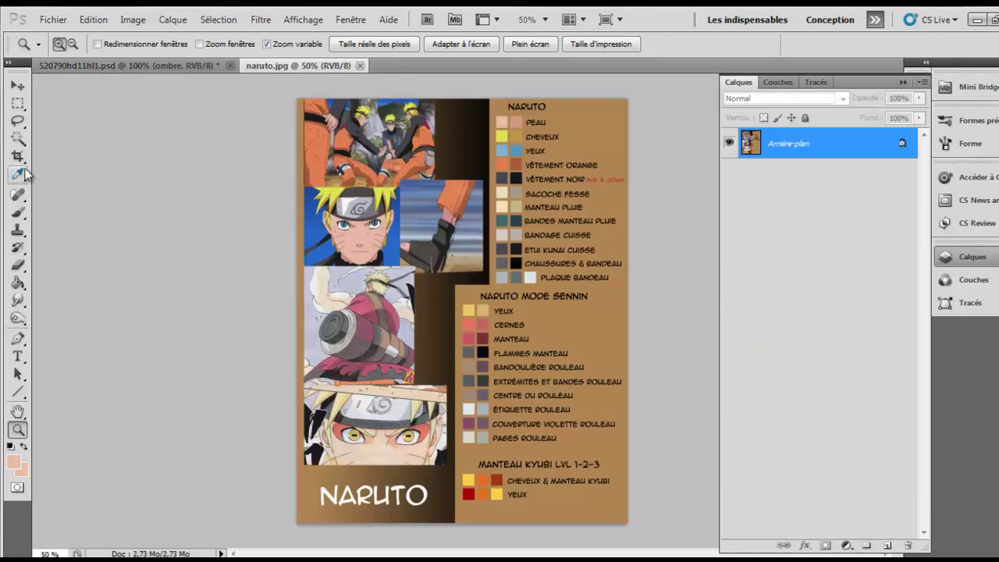
pyautogui.click(514, 133)
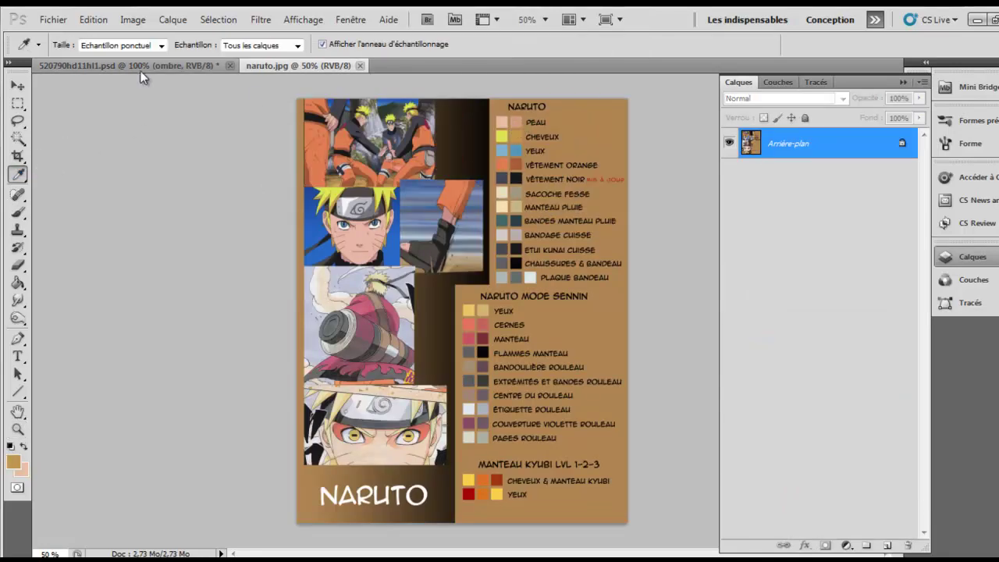
pyautogui.click(175, 66)
# Zoom to 343% on the hair spike above the ear in the PSD drawing.
pyautogui.click(17, 429)
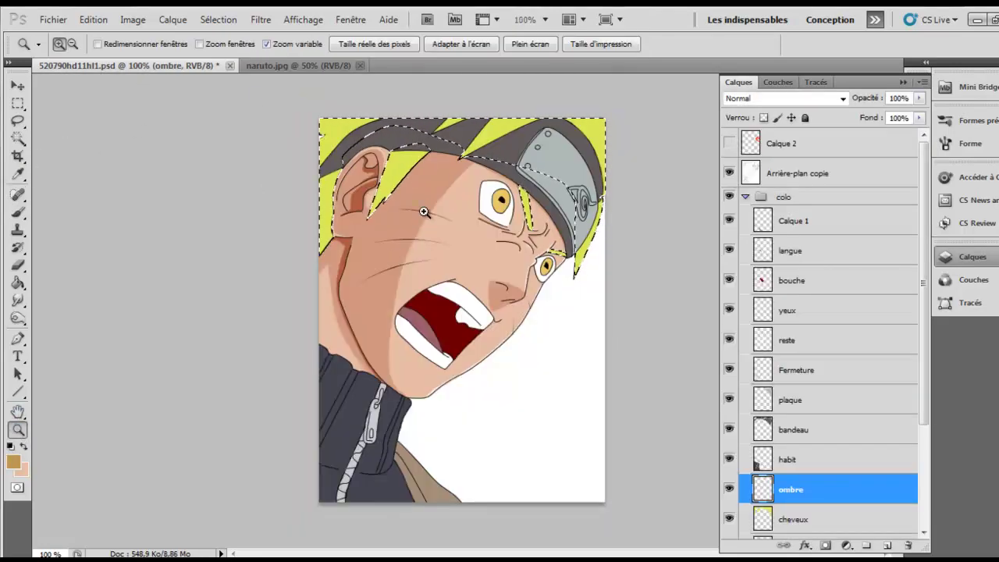
pyautogui.moveTo(508, 208)
pyautogui.mouseDown()
pyautogui.moveTo(451, 208)
pyautogui.moveTo(630, 205)
pyautogui.mouseUp()
pyautogui.click(902, 81)
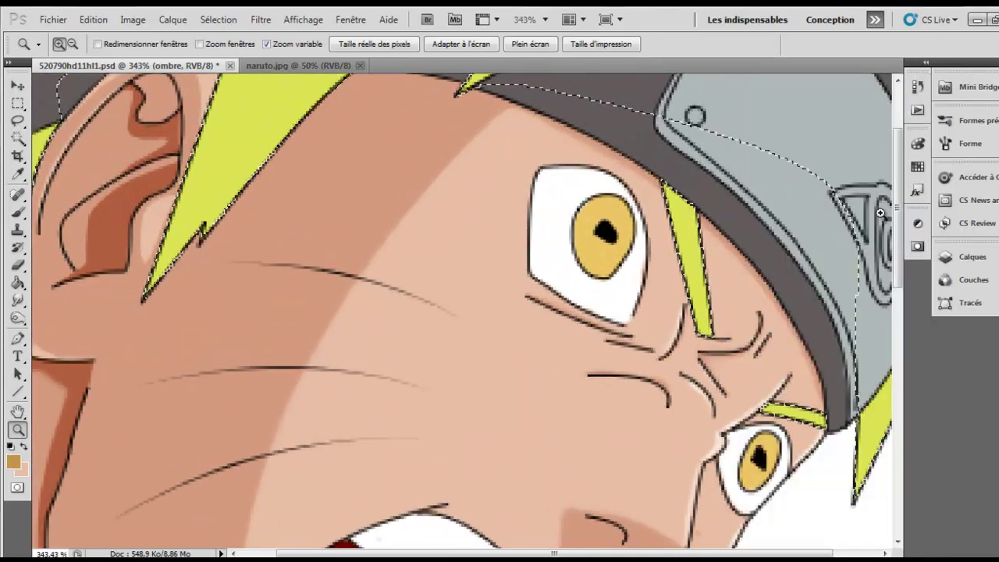
pyautogui.scroll(1, 899, 181)
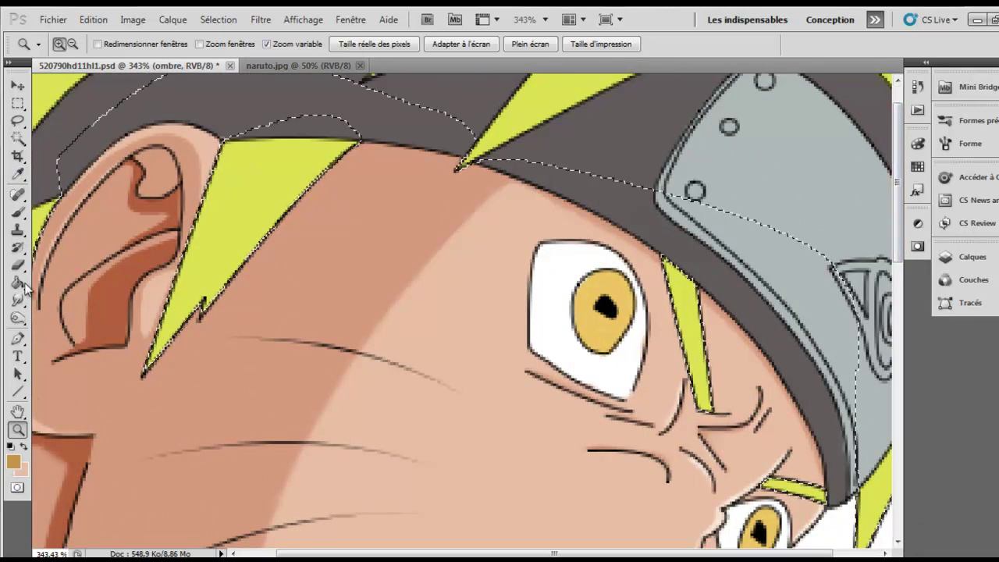
pyautogui.click(17, 337)
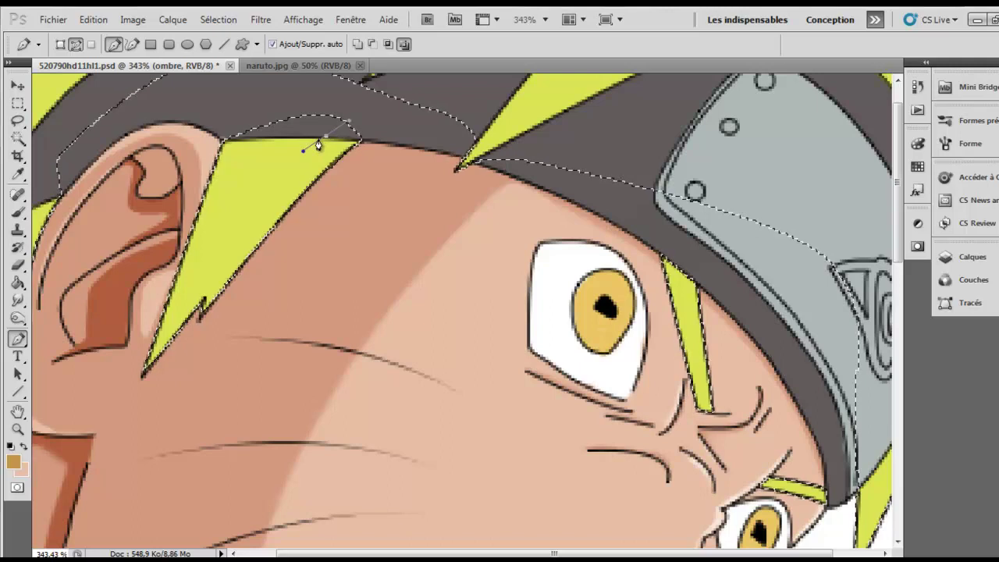
# Trace the hair spike above the ear, fill the path with tan, and delete it.
pyautogui.click(217, 273)
pyautogui.click(251, 175)
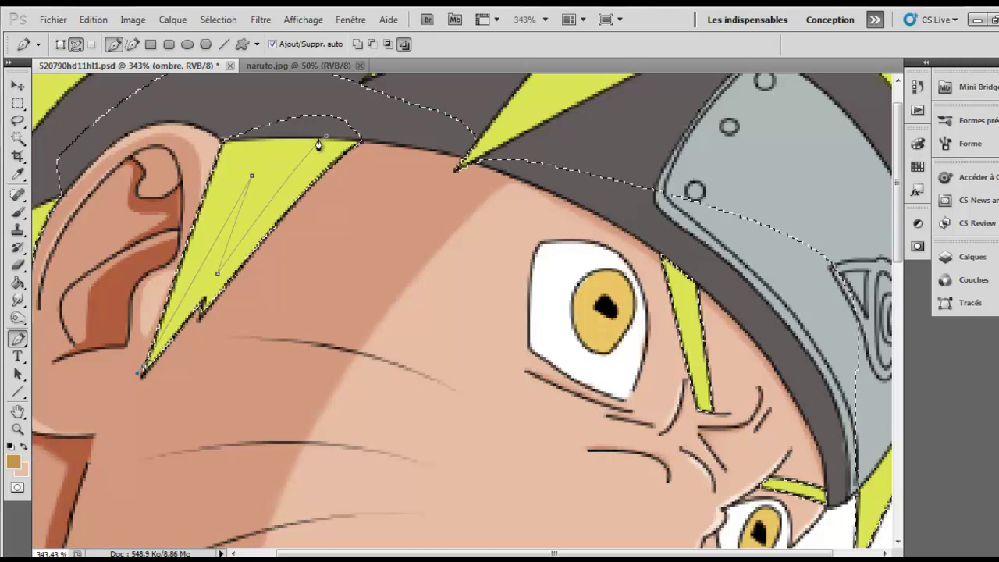
pyautogui.moveTo(204, 140); pyautogui.dragTo(280, 103)
pyautogui.click(319, 143)
pyautogui.rightClick(318, 144)
pyautogui.press('Down')
pyautogui.press('Return')
pyautogui.press('Return')
pyautogui.press('p')
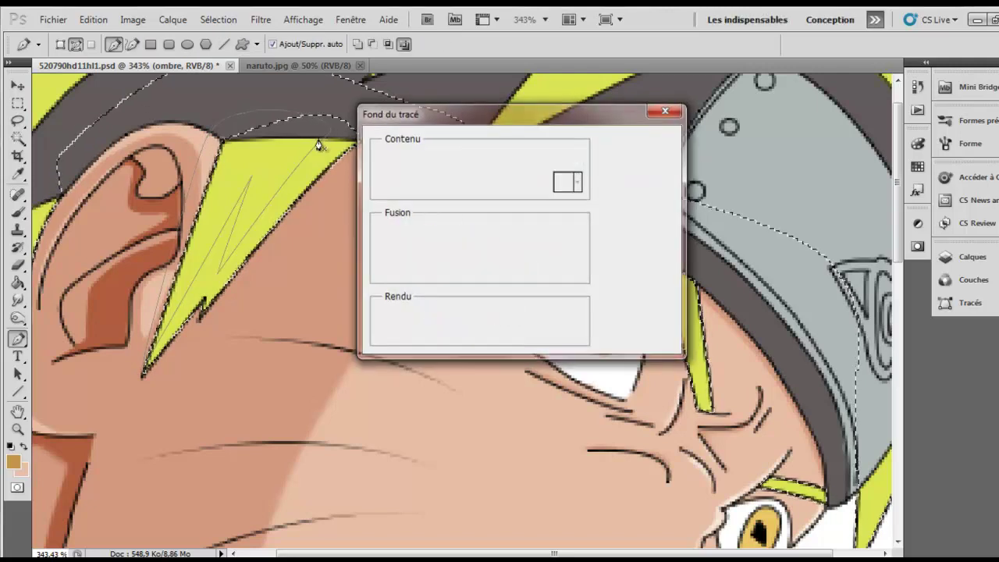
pyautogui.rightClick(394, 180)
pyautogui.click(457, 205)
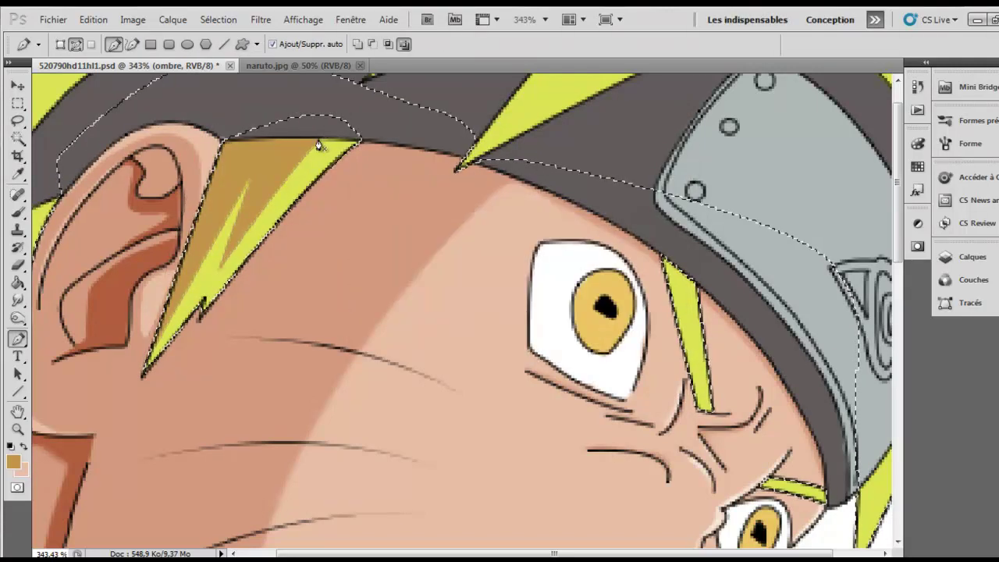
# Outline a closed path along the thin yellow strip beside the eye, then zoom to 300%.
pyautogui.hscroll(2, 319, 144)
pyautogui.hscroll(1, 320, 144)
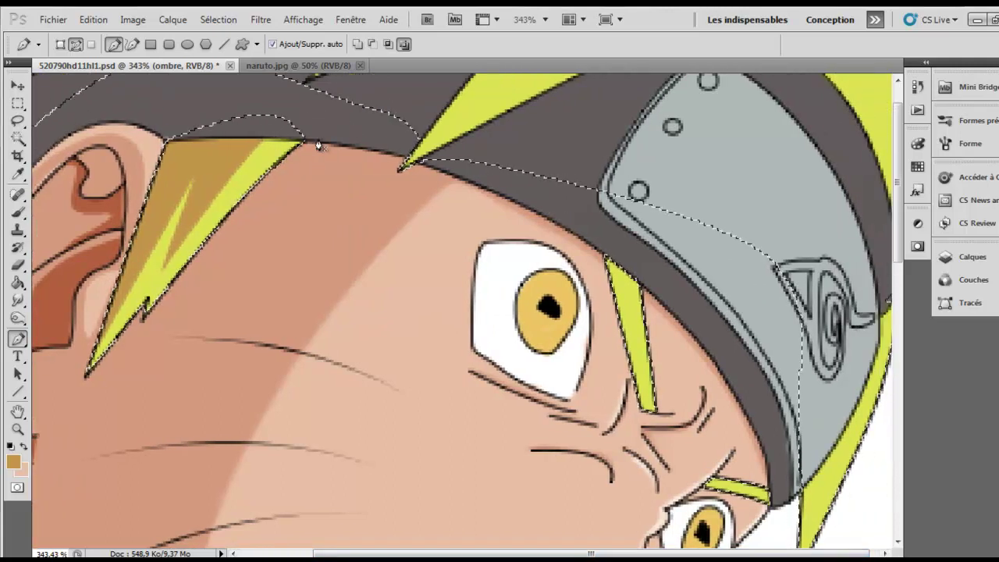
pyautogui.click(631, 307)
pyautogui.click(633, 336)
pyautogui.click(636, 366)
pyautogui.click(648, 405)
pyautogui.click(645, 422)
pyautogui.click(613, 384)
pyautogui.click(606, 349)
pyautogui.click(597, 269)
pyautogui.press('Escape')
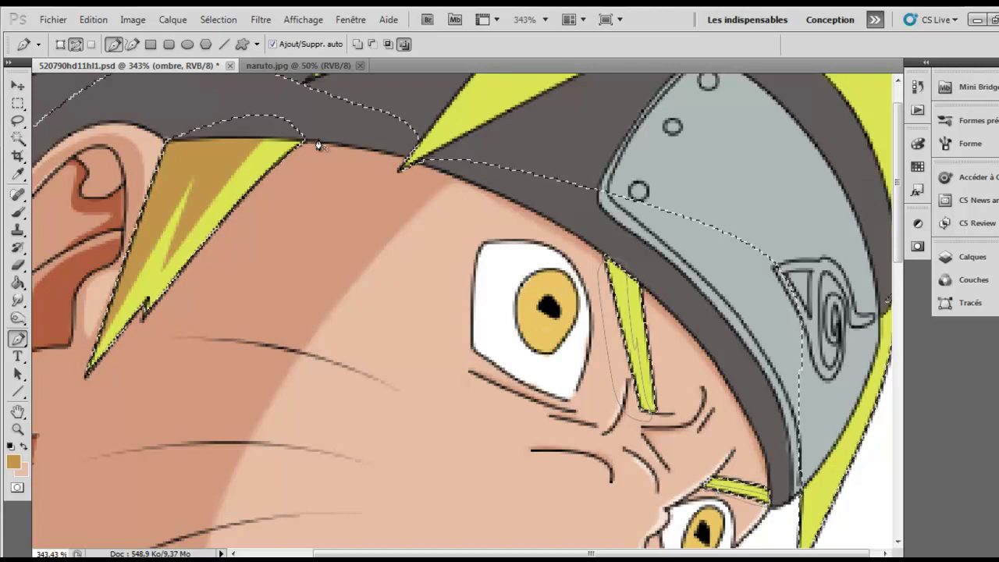
pyautogui.hscroll(-3, 319, 146)
pyautogui.hscroll(-1, 318, 142)
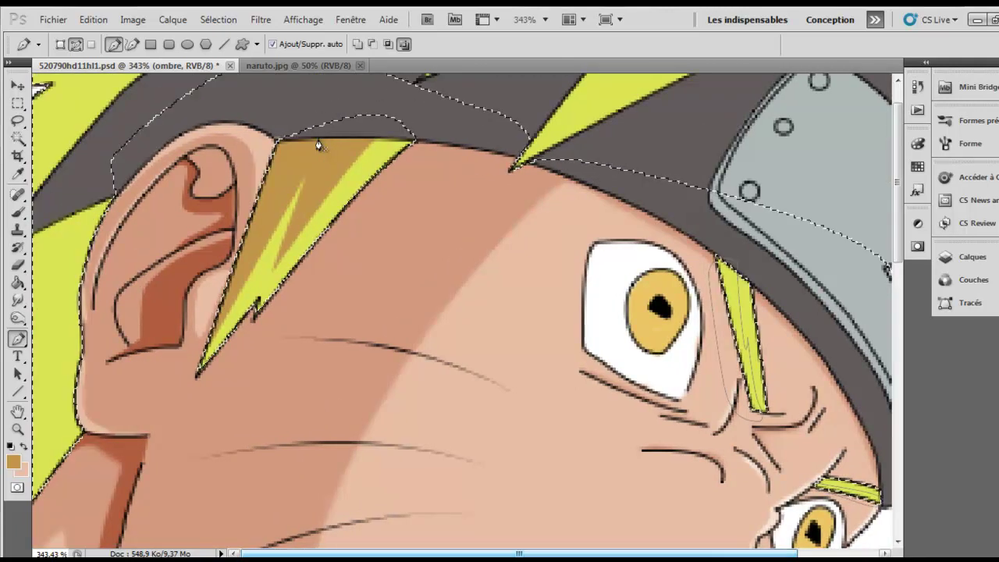
pyautogui.hotkey('ctrl', '-')
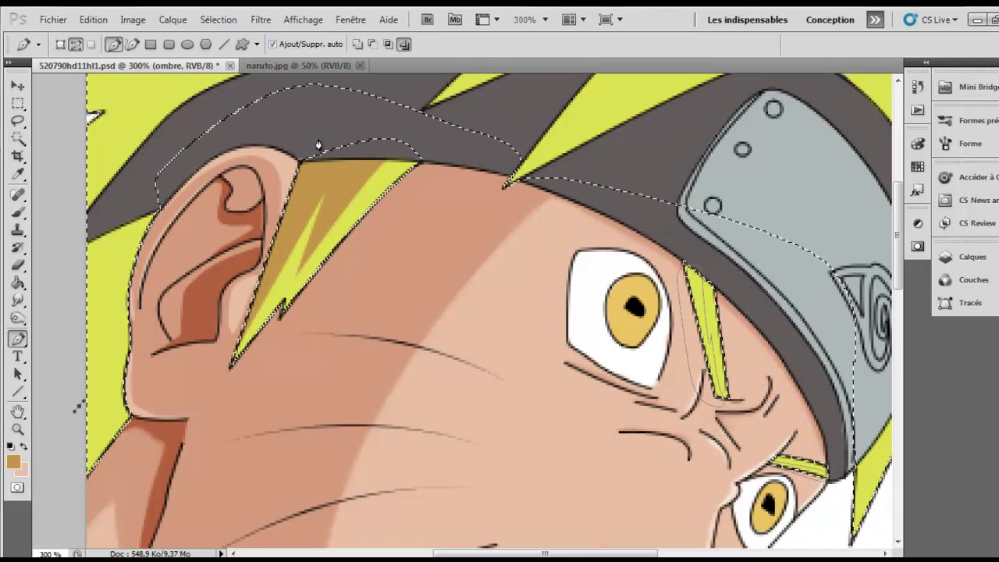
# Trace a curved path up the hair left of the ear and around it.
pyautogui.moveTo(90, 361); pyautogui.dragTo(116, 346)
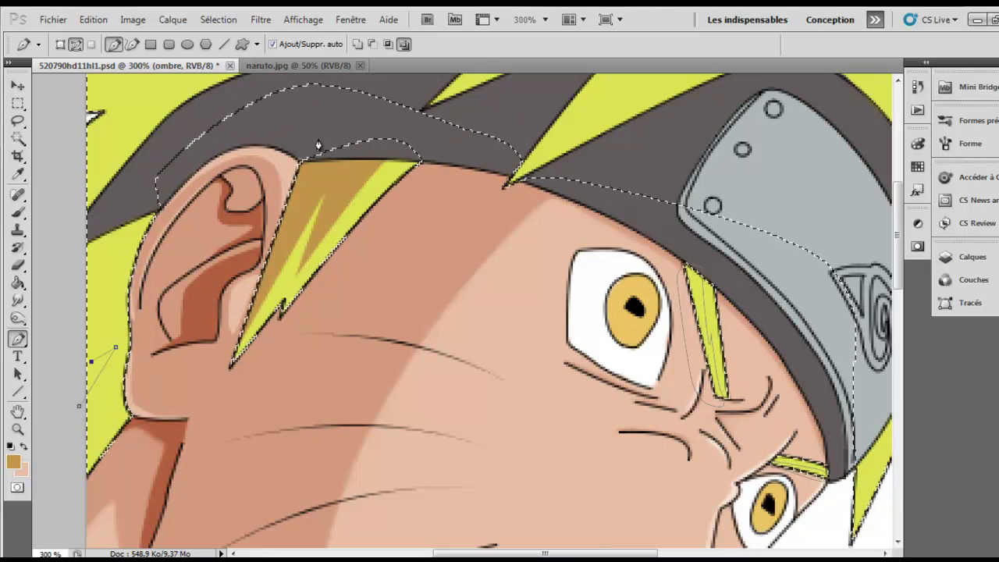
pyautogui.click(110, 290)
pyautogui.moveTo(112, 285); pyautogui.dragTo(116, 272)
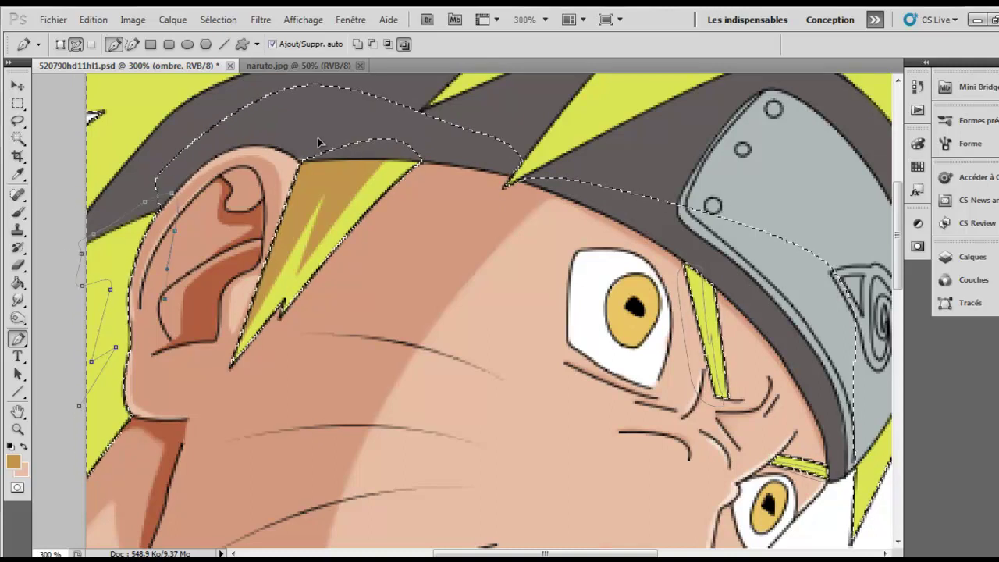
pyautogui.press('Escape')
pyautogui.scroll(2, 318, 143)
pyautogui.scroll(2, 318, 142)
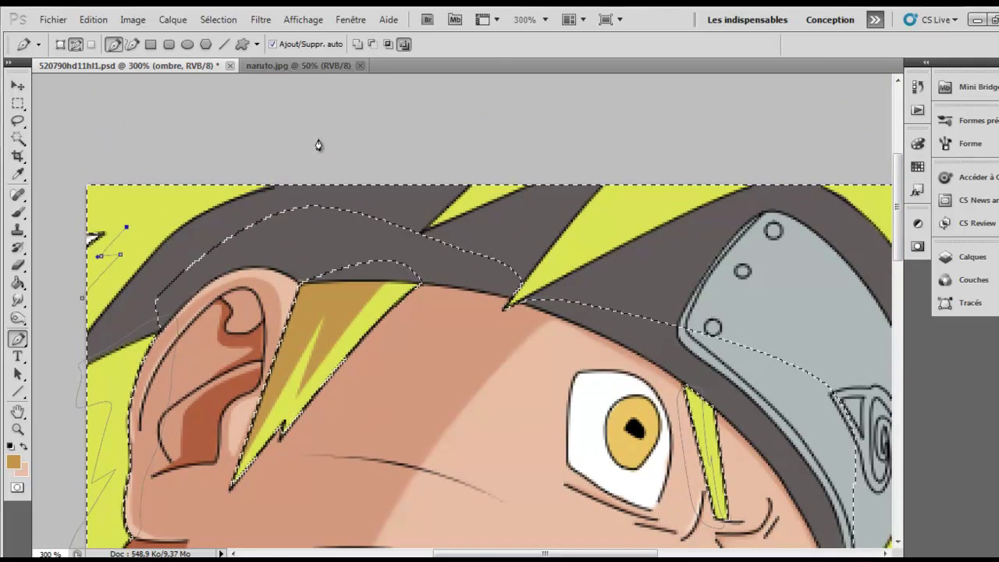
# Extend the path over the top of the head and fill it with the tan colour.
pyautogui.click(73, 177)
pyautogui.click(204, 150)
pyautogui.click(278, 182)
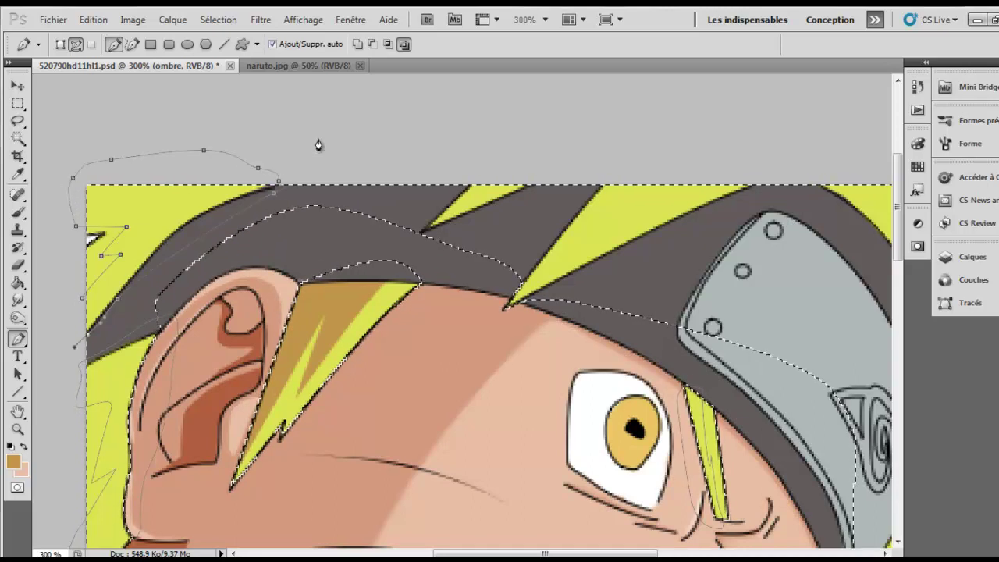
pyautogui.rightClick(318, 145)
pyautogui.press('Down')
pyautogui.press('Down')
pyautogui.press('Down')
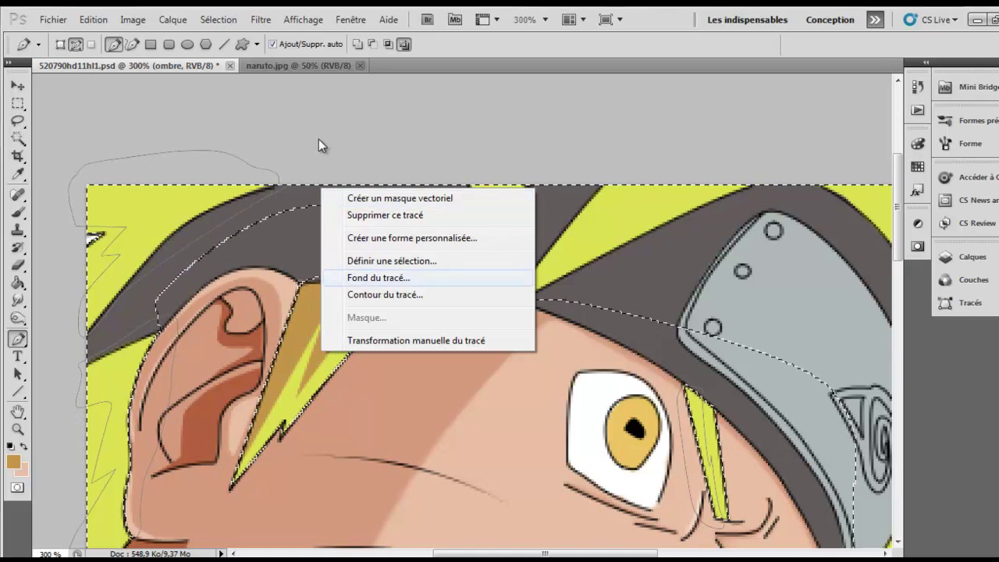
pyautogui.press('Return')
pyautogui.press('Return')
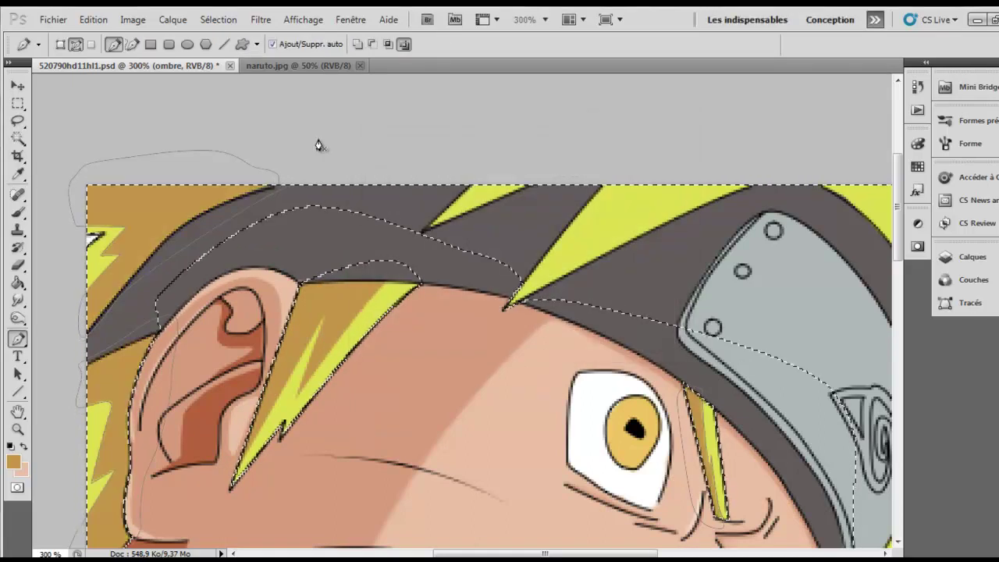
pyautogui.rightClick(318, 145)
pyautogui.press('Return')
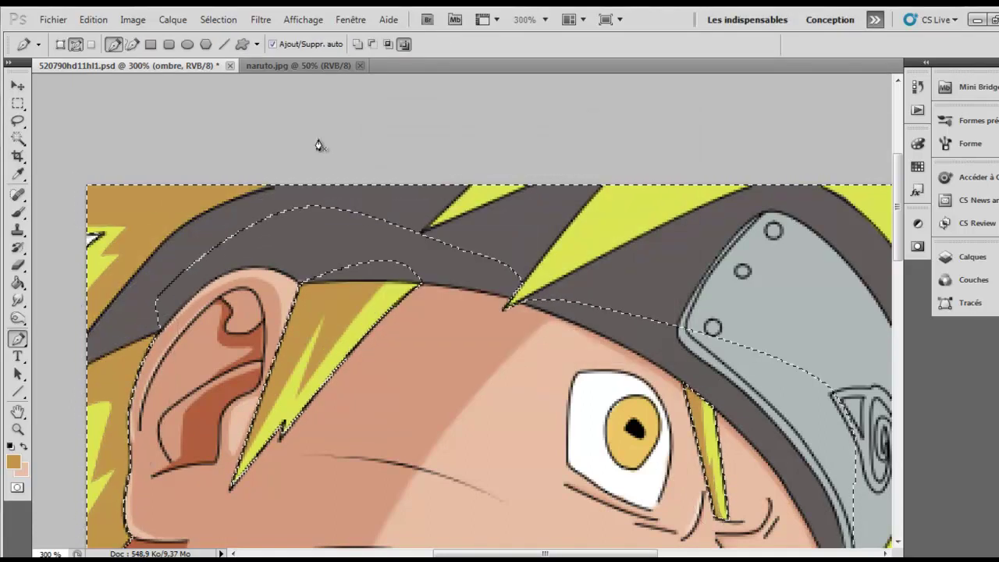
# Trace a pen path along the hair spike at the headband's right edge.
pyautogui.hscroll(4, 318, 145)
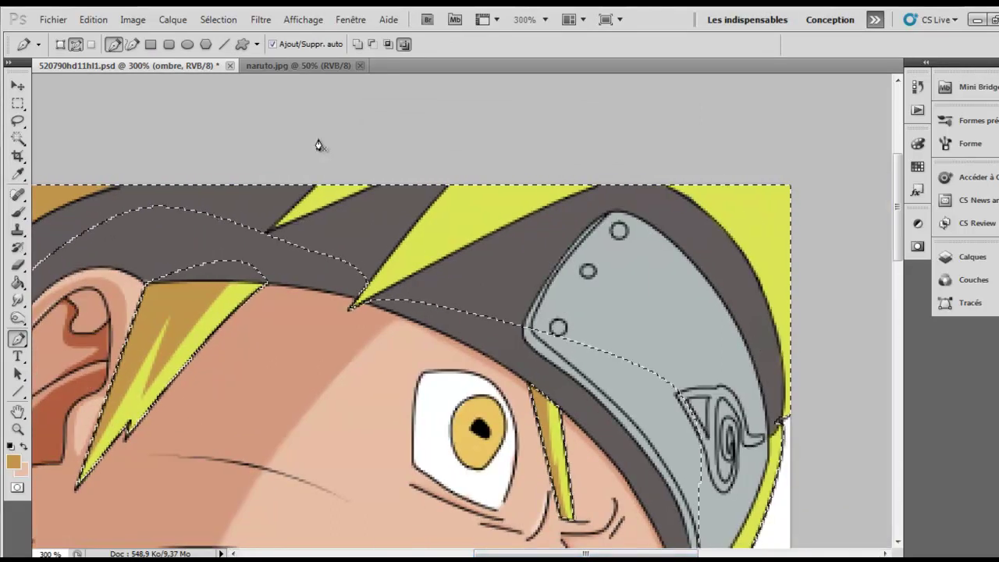
pyautogui.moveTo(416, 255); pyautogui.dragTo(437, 244)
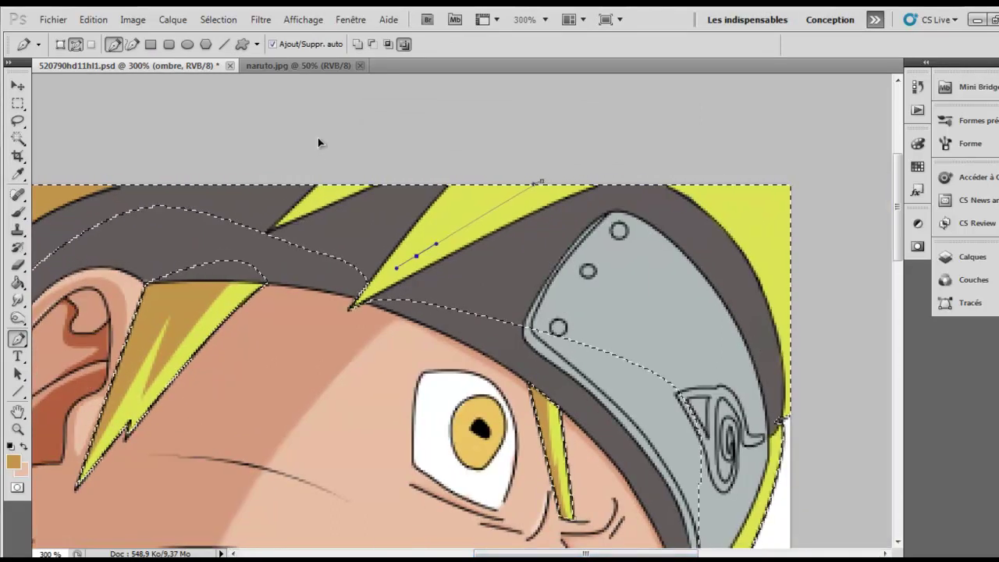
pyautogui.moveTo(349, 306); pyautogui.dragTo(368, 224)
pyautogui.hotkey('ctrl', 'alt', 'z')
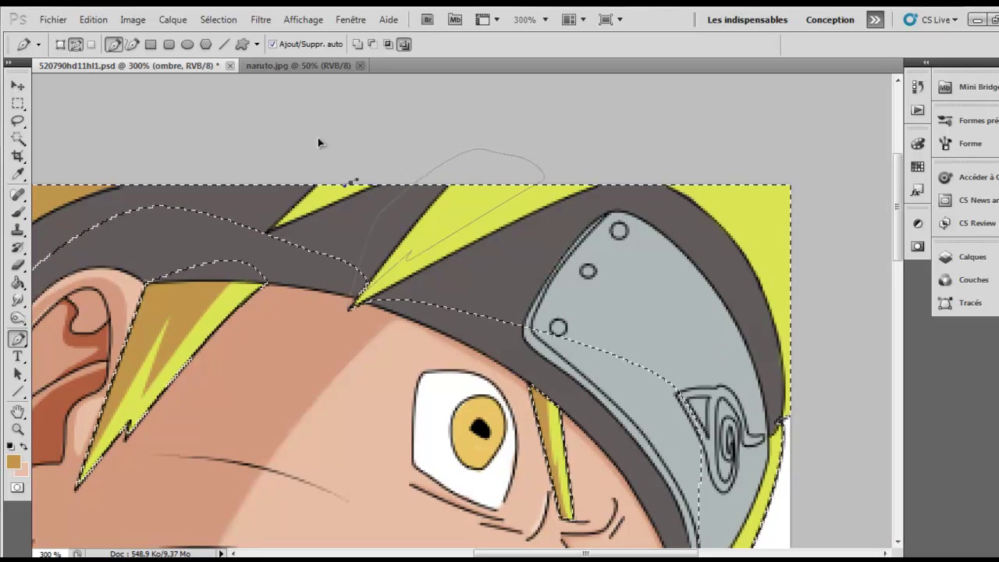
pyautogui.hotkey('ctrl', 'alt', 'z')
pyautogui.hotkey('ctrl', 'alt', 'z')
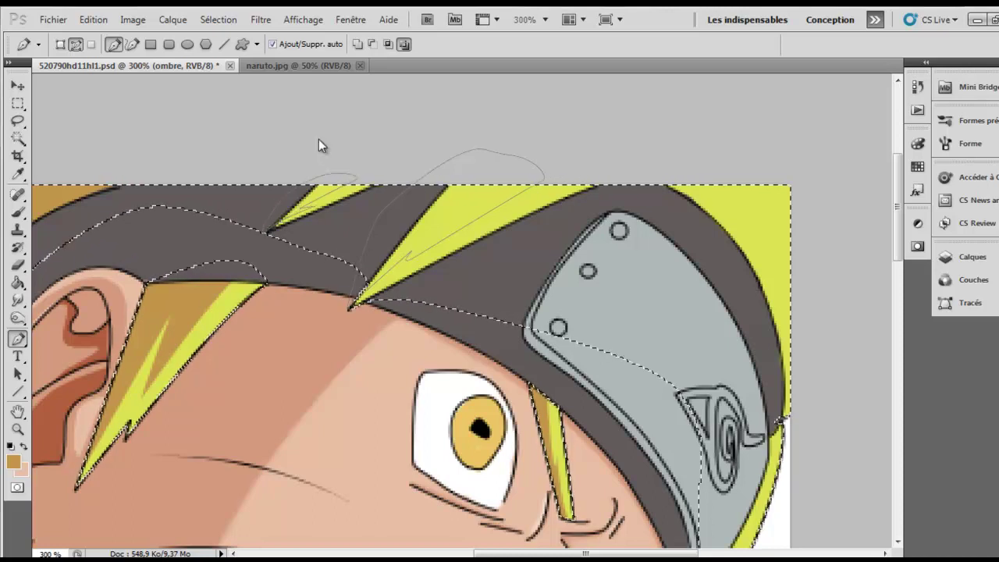
pyautogui.hscroll(3, 318, 145)
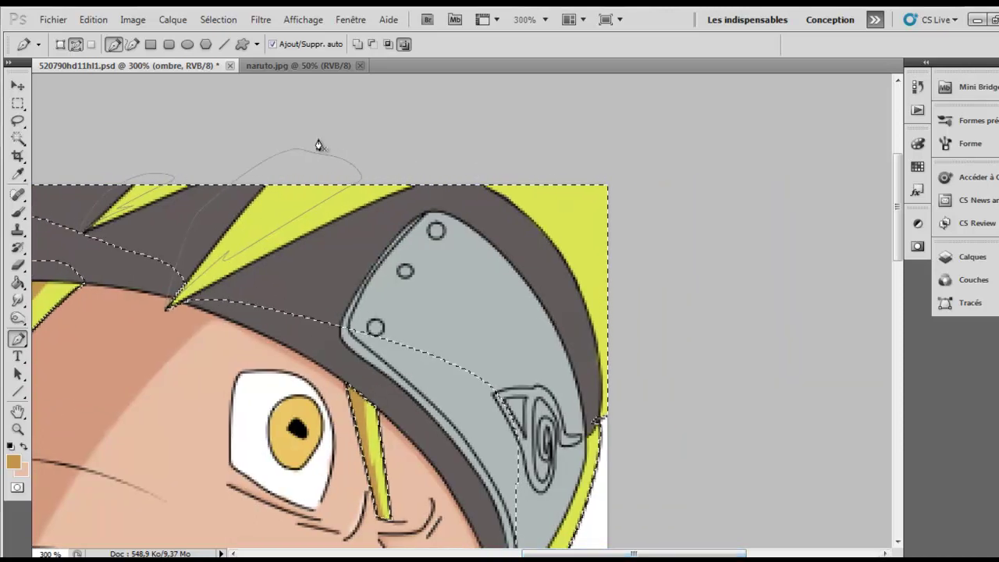
pyautogui.hotkey('ctrl', 'shift', 'z')
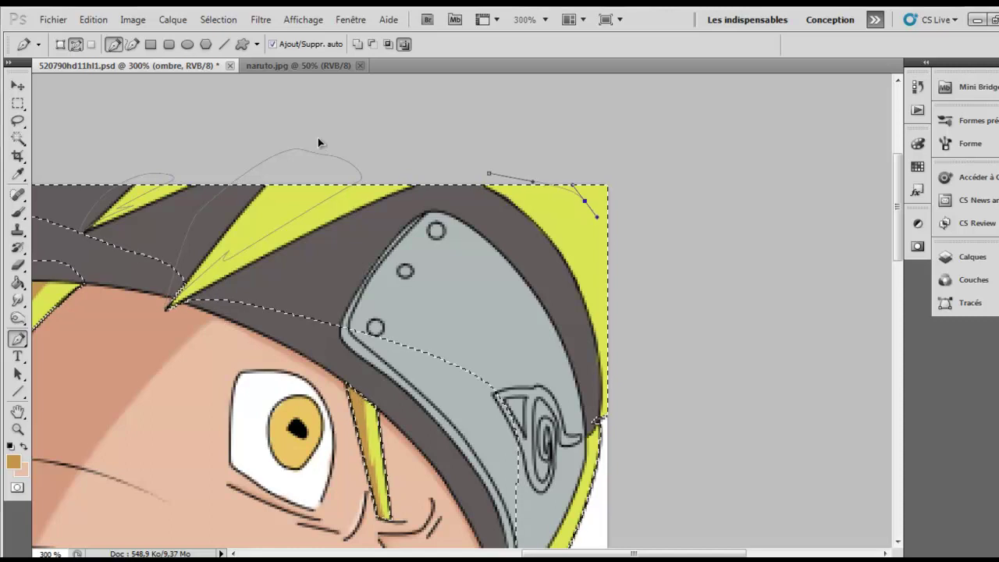
pyautogui.hotkey('ctrl', 'shift', 'z')
pyautogui.hotkey('ctrl', 'shift', 'z')
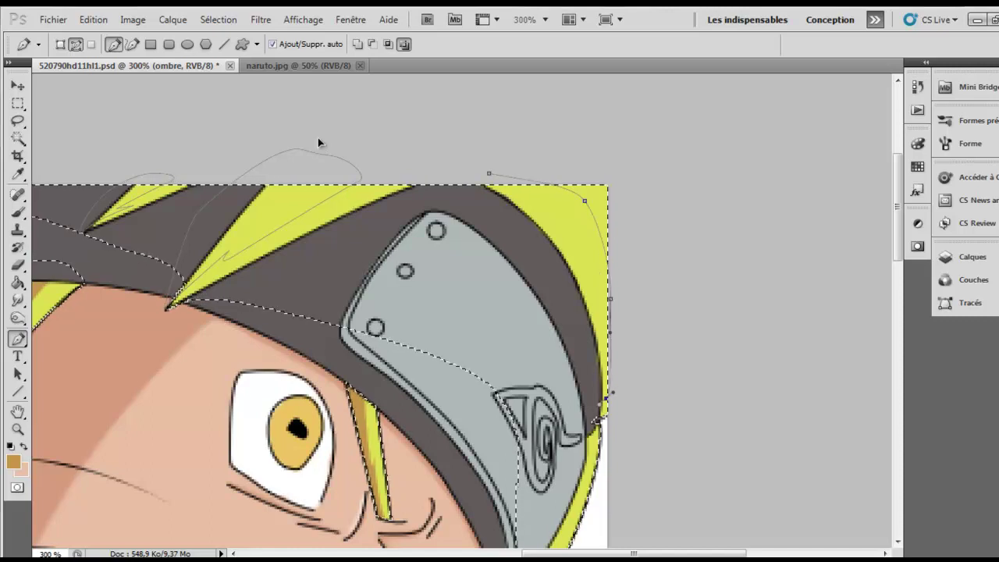
pyautogui.hotkey('ctrl', 'shift', 'z')
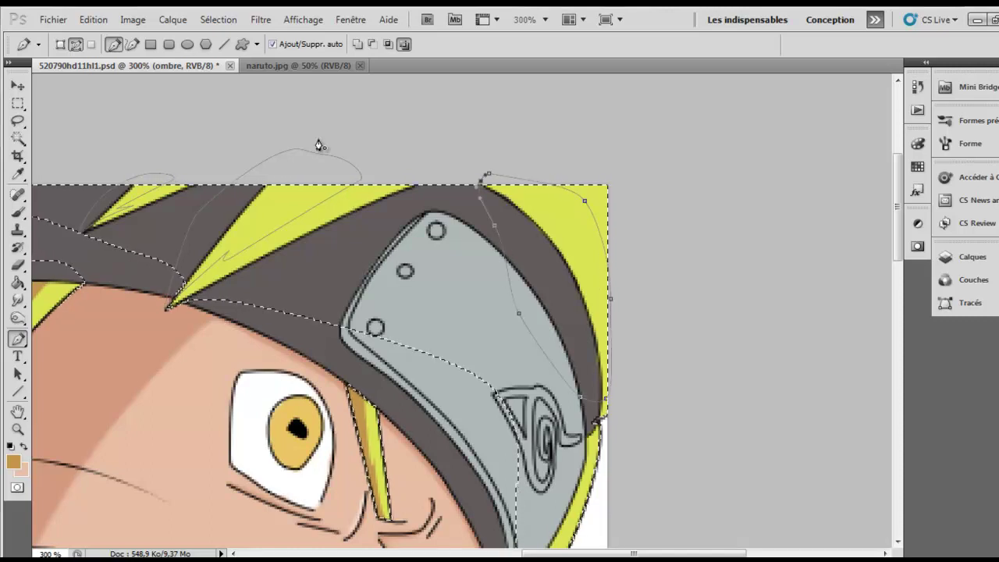
pyautogui.scroll(-5, 318, 145)
pyautogui.scroll(-3, 318, 145)
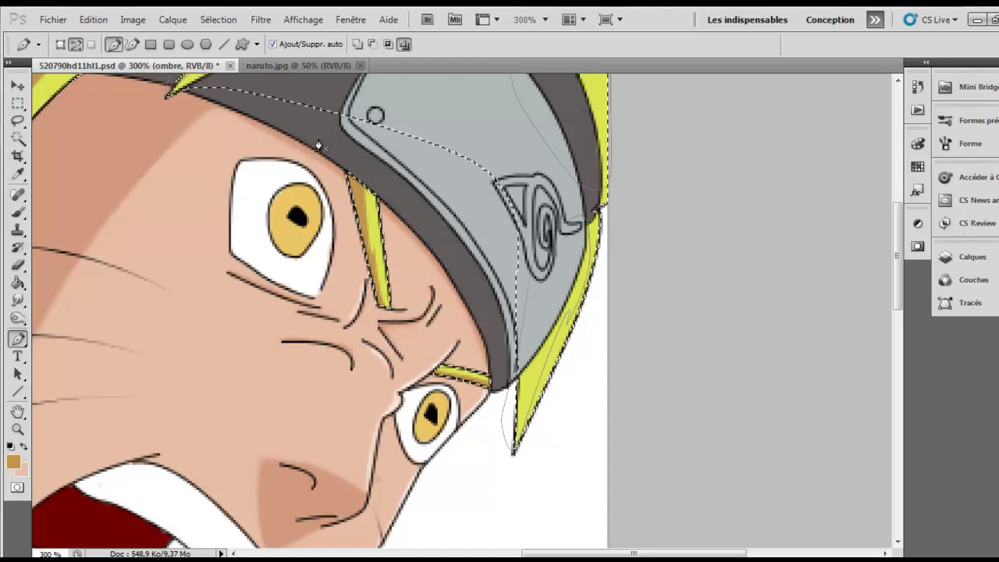
# Fill the right hair path with tan, delete the path, and fit the image on screen.
pyautogui.rightClick(531, 176)
pyautogui.click(597, 254)
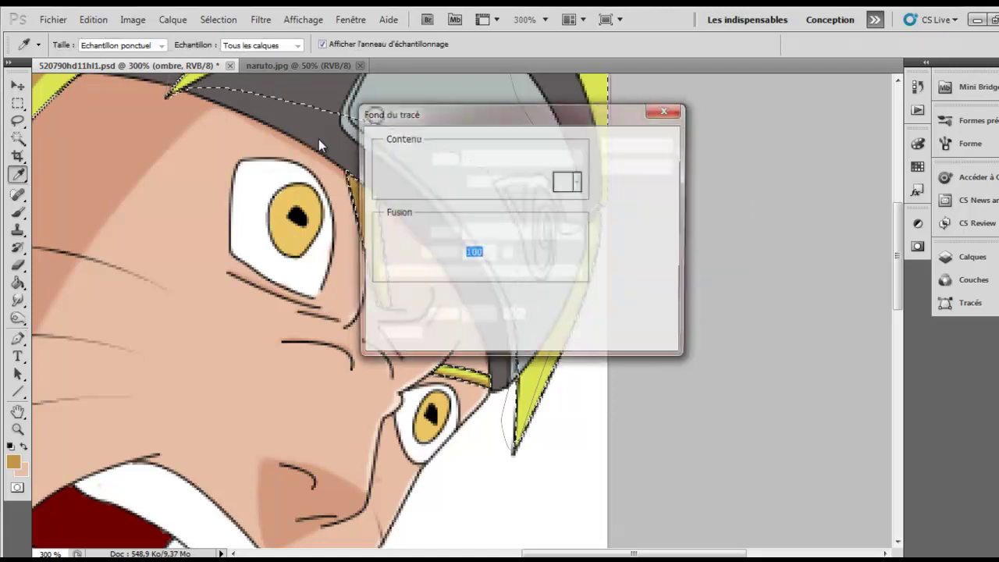
pyautogui.press('Return')
pyautogui.rightClick(525, 189)
pyautogui.click(577, 216)
pyautogui.press('z')
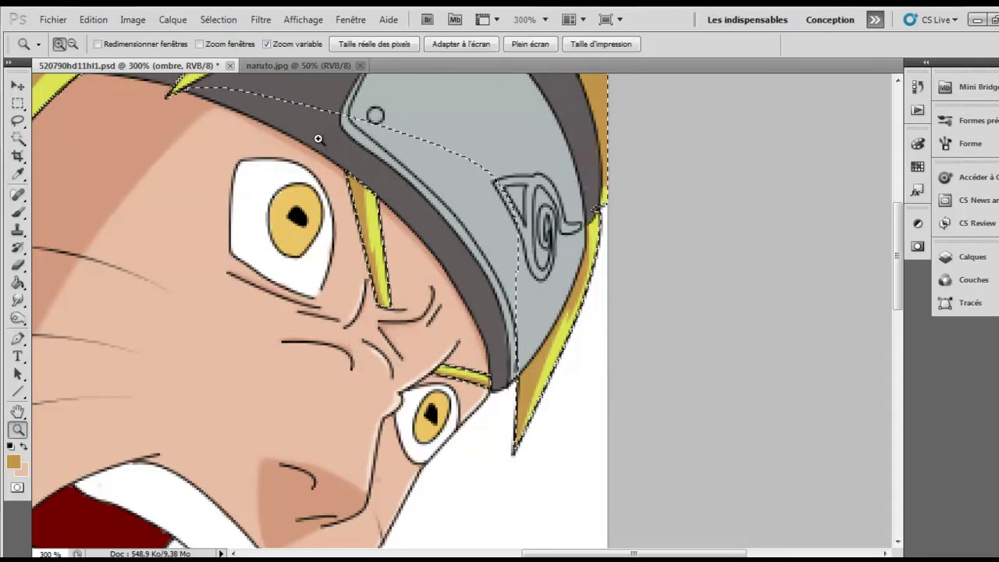
pyautogui.hotkey('ctrl', '0')
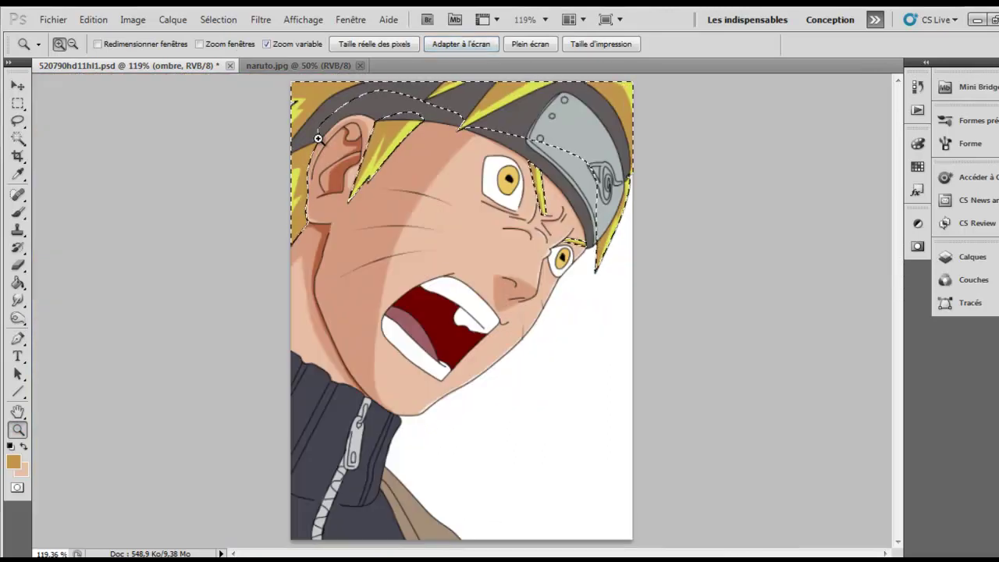
# Add a new layer Calque 4 above ombre set to Produit blending.
pyautogui.press('F7')
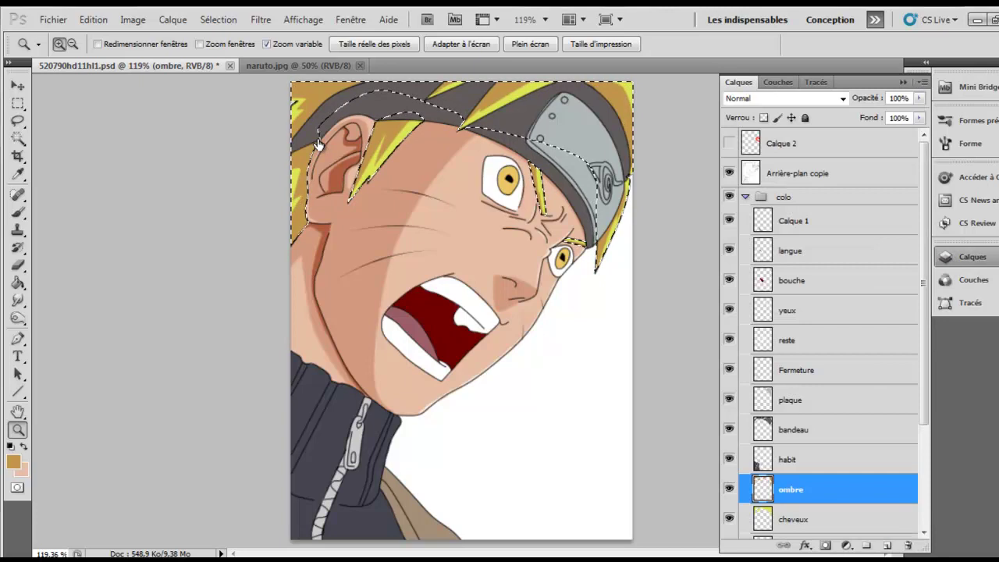
pyautogui.hotkey('ctrl', 'shift', 'alt', 'n')
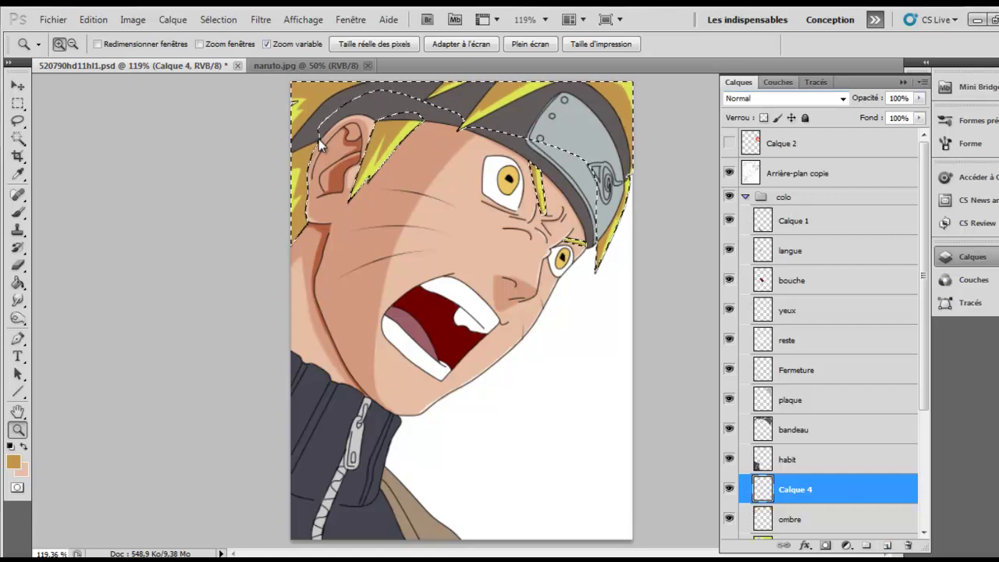
pyautogui.click(785, 98)
pyautogui.press('Down')
pyautogui.press('Down')
pyautogui.press('Down')
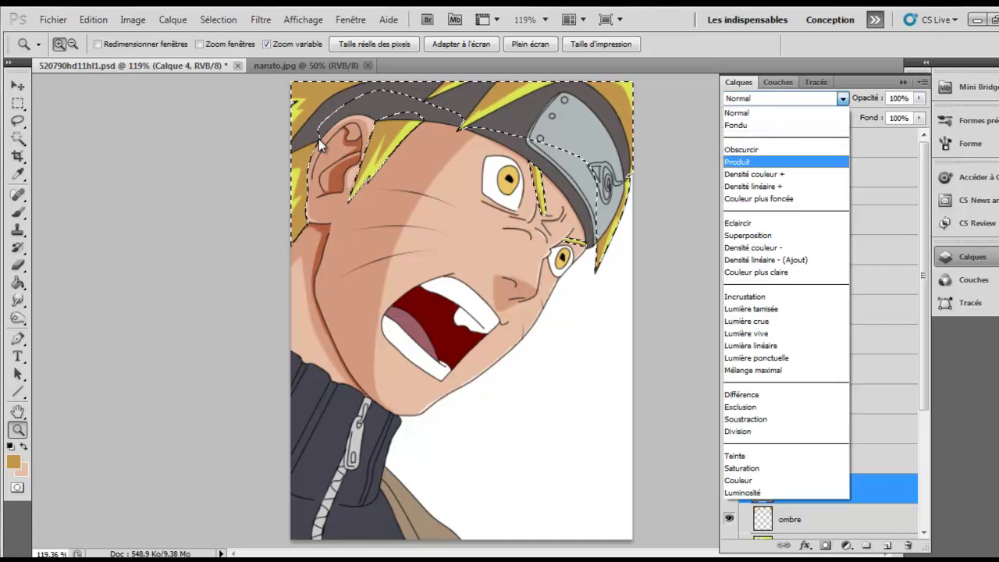
pyautogui.press('Return')
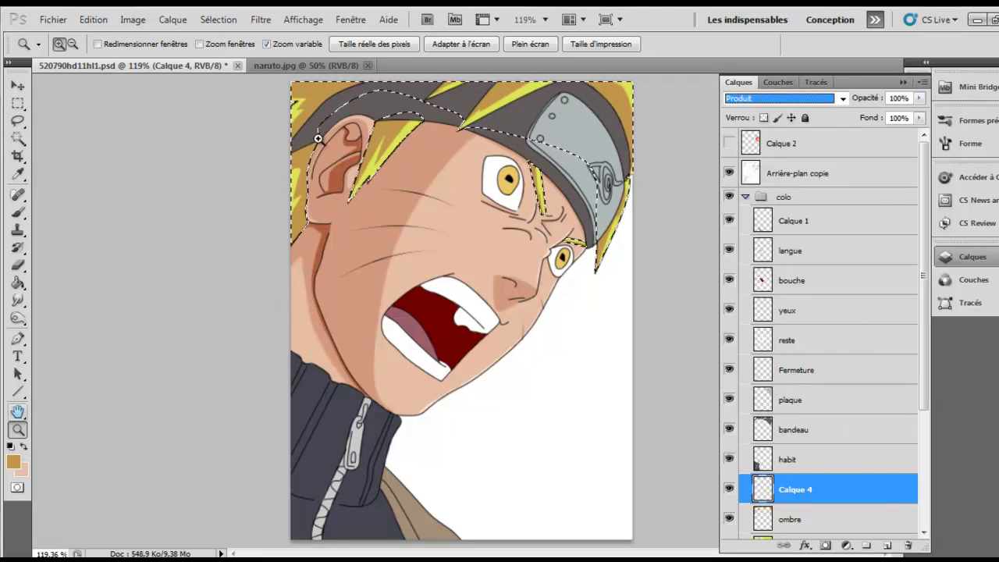
# Zoom in on the ear and place the first pen anchor along its edge.
pyautogui.click(319, 139)
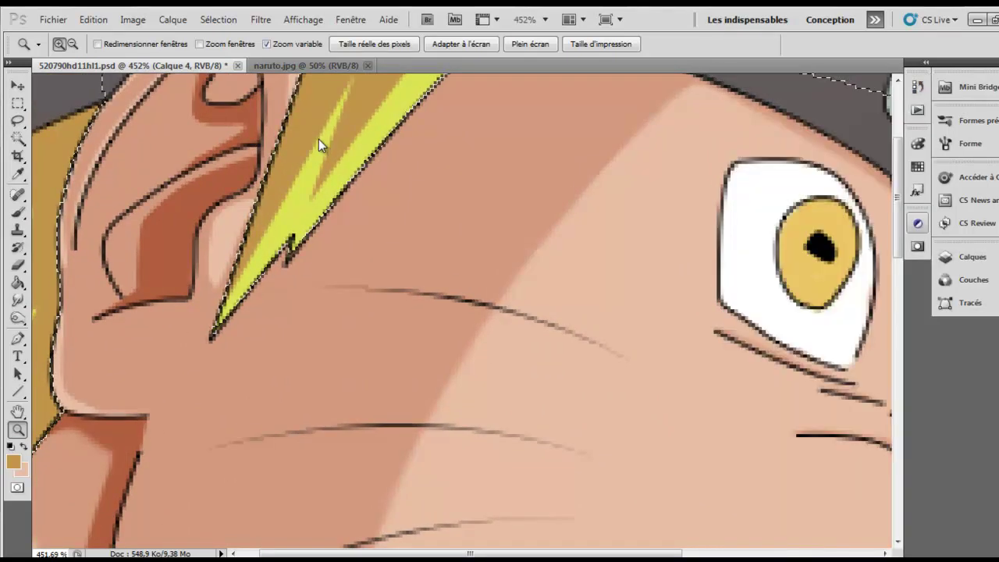
pyautogui.scroll(3, 318, 141)
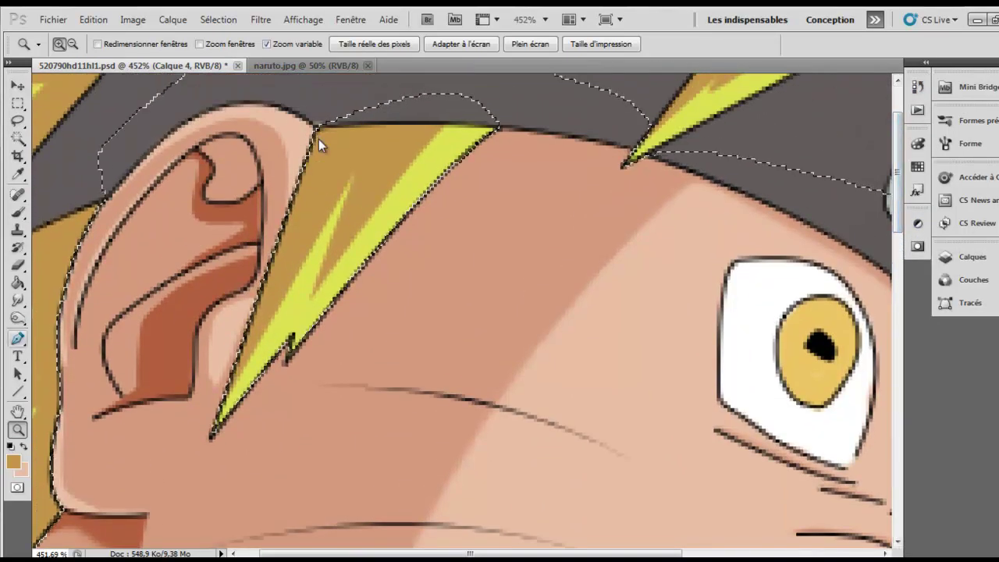
pyautogui.press('p')
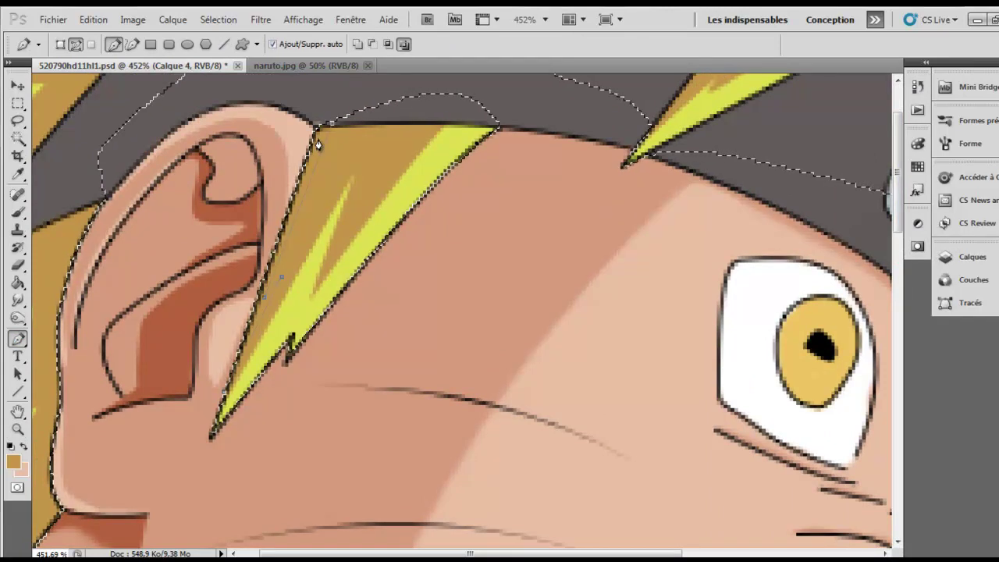
pyautogui.click(319, 144)
# Close the pen path around the hair behind the ear and fill it with dark brown shadow.
pyautogui.hscroll(-1, 318, 145)
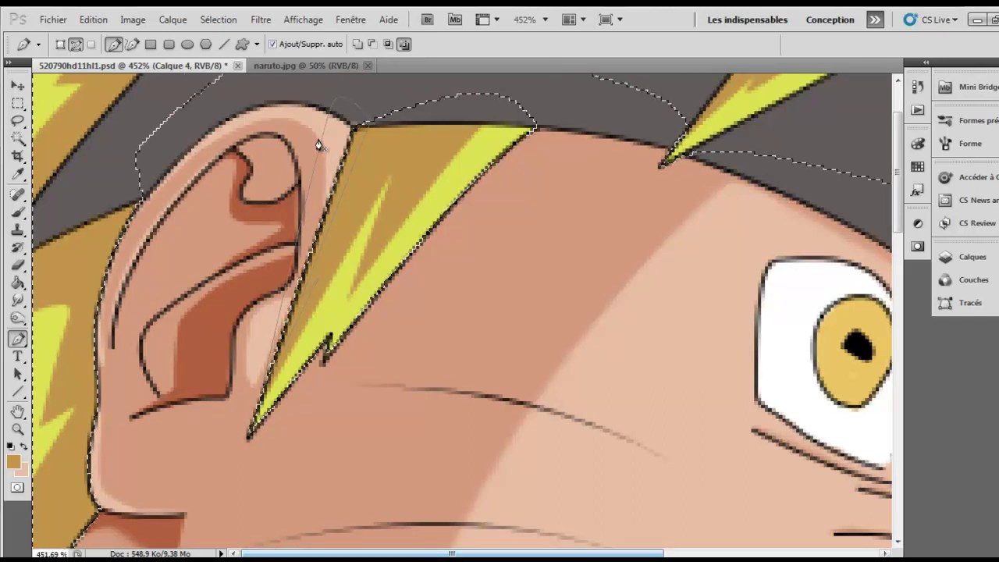
pyautogui.hotkey('ctrl', '-')
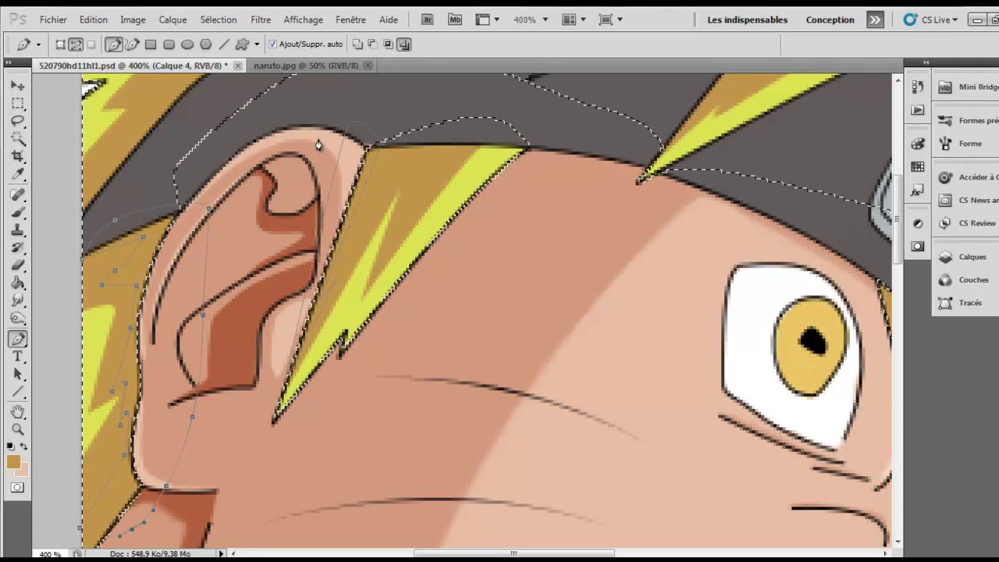
pyautogui.scroll(-3, 318, 145)
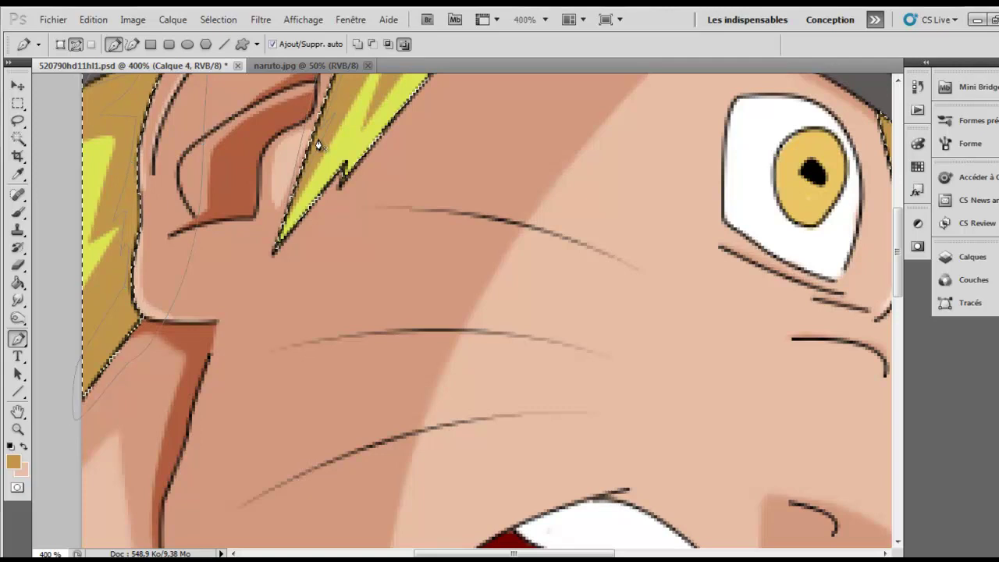
pyautogui.keyDown('ctrl'); pyautogui.click(318, 145); pyautogui.keyUp('ctrl')
pyautogui.scroll(5, 318, 145)
pyautogui.scroll(1, 319, 143)
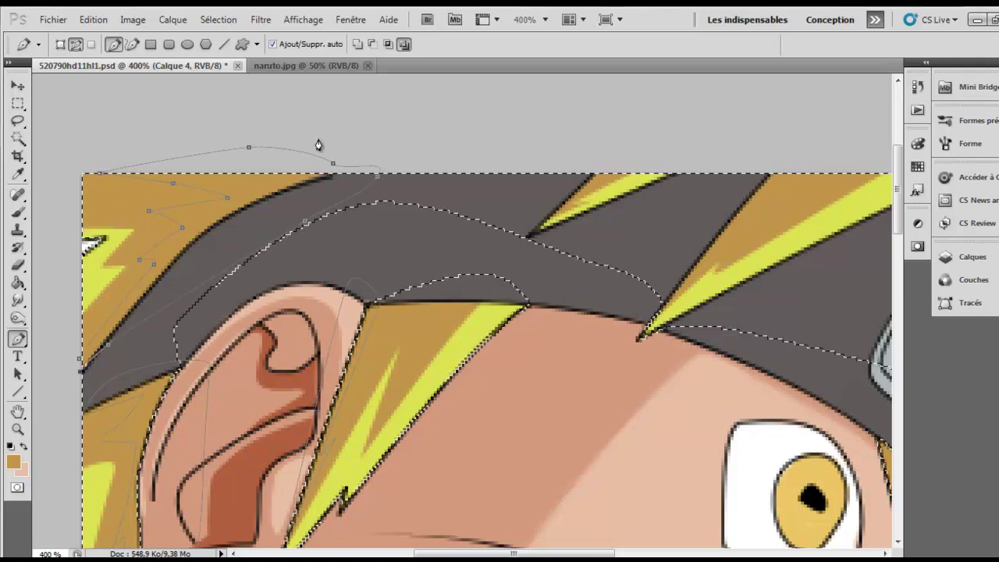
pyautogui.rightClick(301, 227)
pyautogui.click(351, 312)
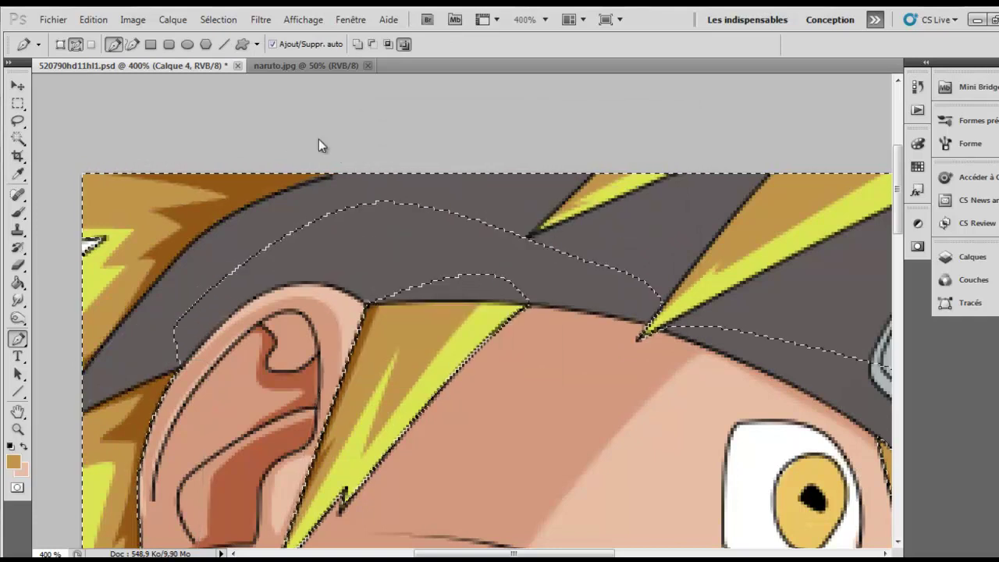
# Fit the whole drawing on screen and drop the current selection.
pyautogui.press('z')
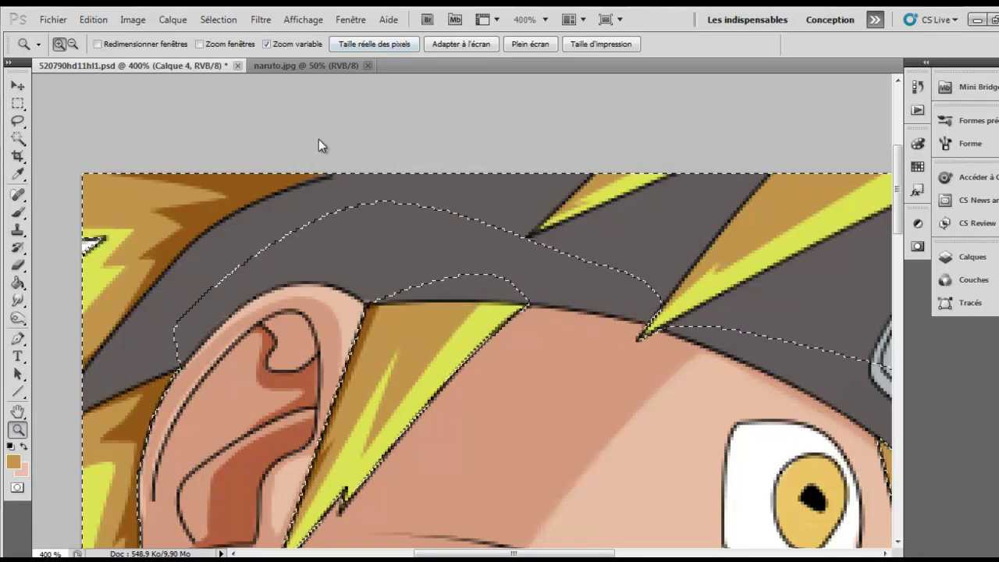
pyautogui.hotkey('ctrl', '0')
pyautogui.hotkey('ctrl', '1')
pyautogui.hotkey('ctrl', 'a')
pyautogui.hotkey('alt', 's')
pyautogui.press('Down')
pyautogui.press('Return')
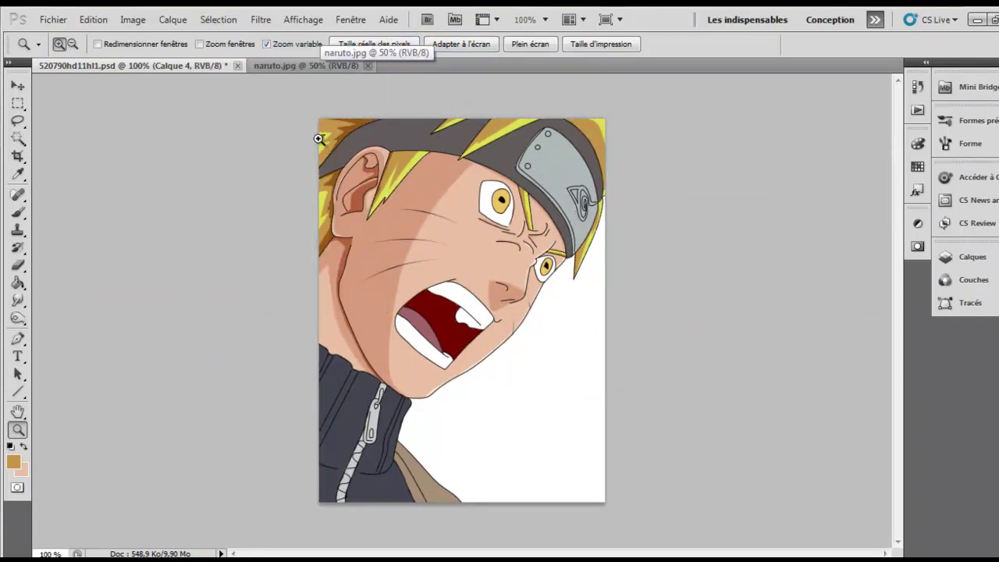
# Add a new layer named lueur above Calque 4 in the colo group.
pyautogui.press('F7')
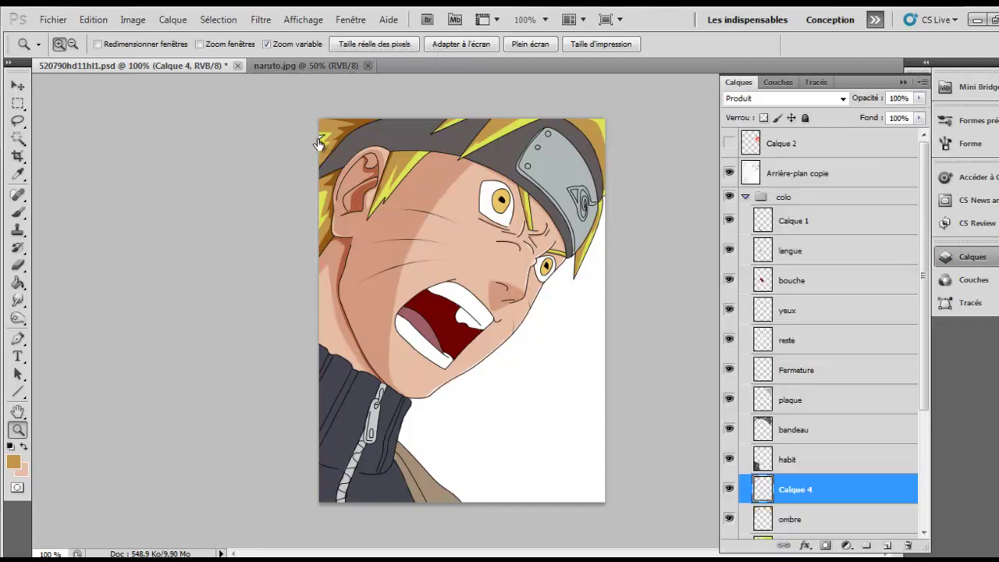
pyautogui.hotkey('ctrl', 'alt', 'shift', 'n')
pyautogui.press('BackSpace')
pyautogui.write('lueur')
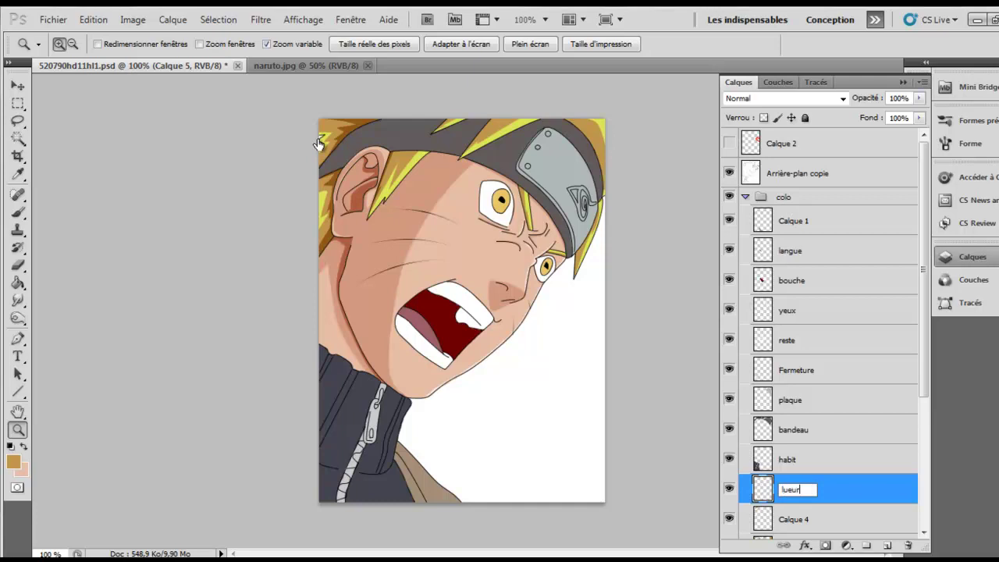
pyautogui.press('Return')
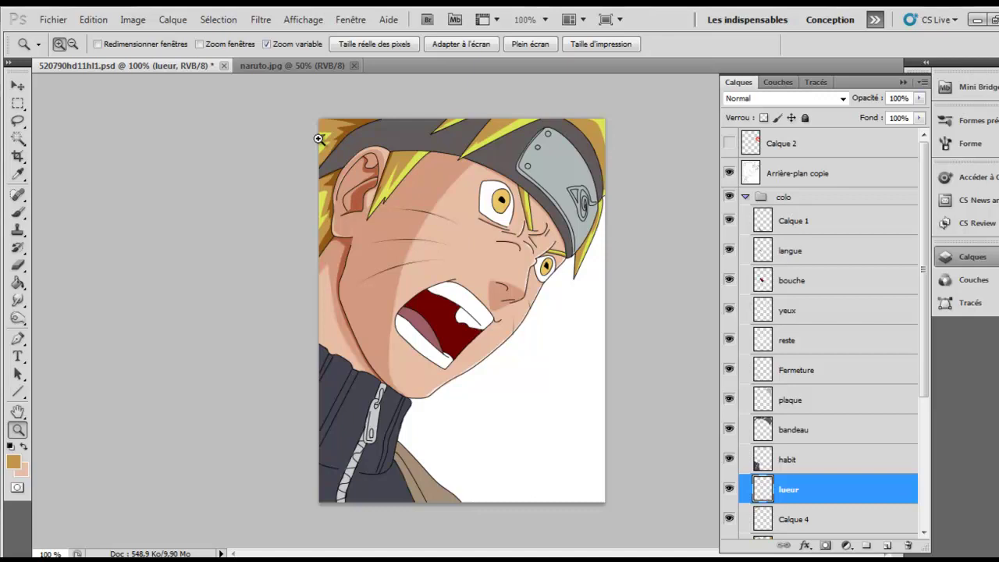
pyautogui.scroll(5, 319, 138)
pyautogui.scroll(-4, 318, 138)
# Sample the bright yellow of the hair as the paint colour.
pyautogui.click(319, 138)
pyautogui.press('i')
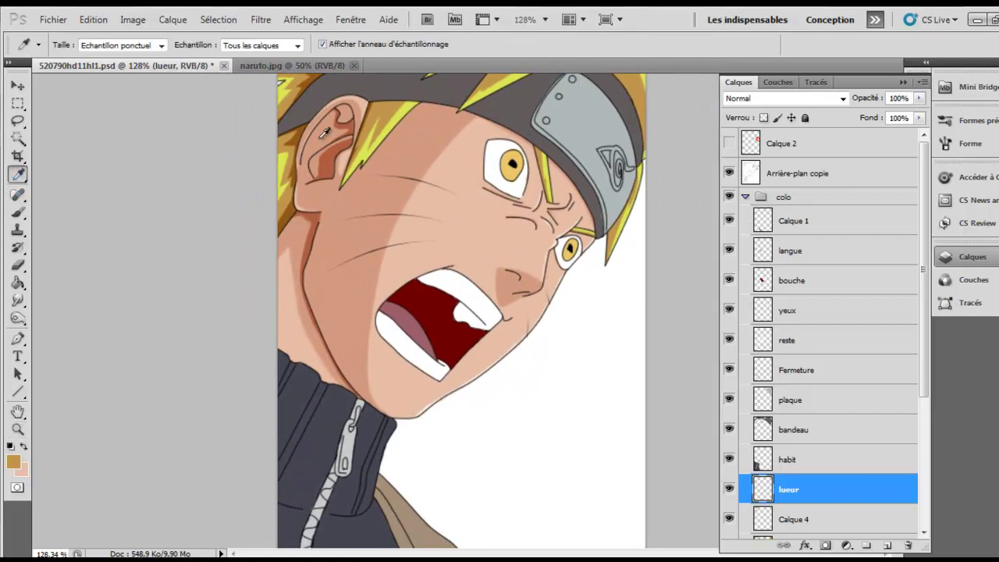
pyautogui.click(324, 135)
pyautogui.press('z')
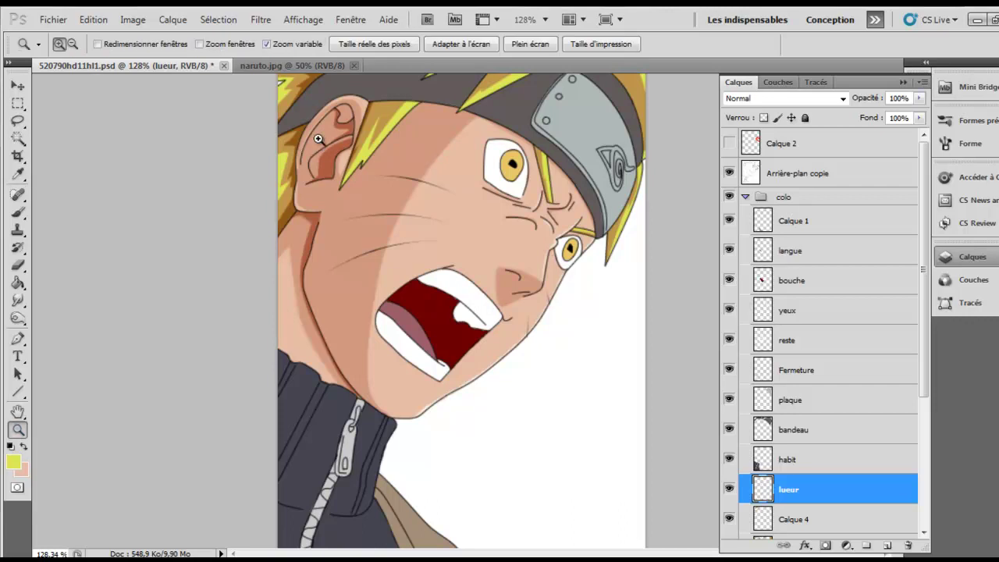
pyautogui.moveTo(318, 139); pyautogui.dragTo(318, 144)
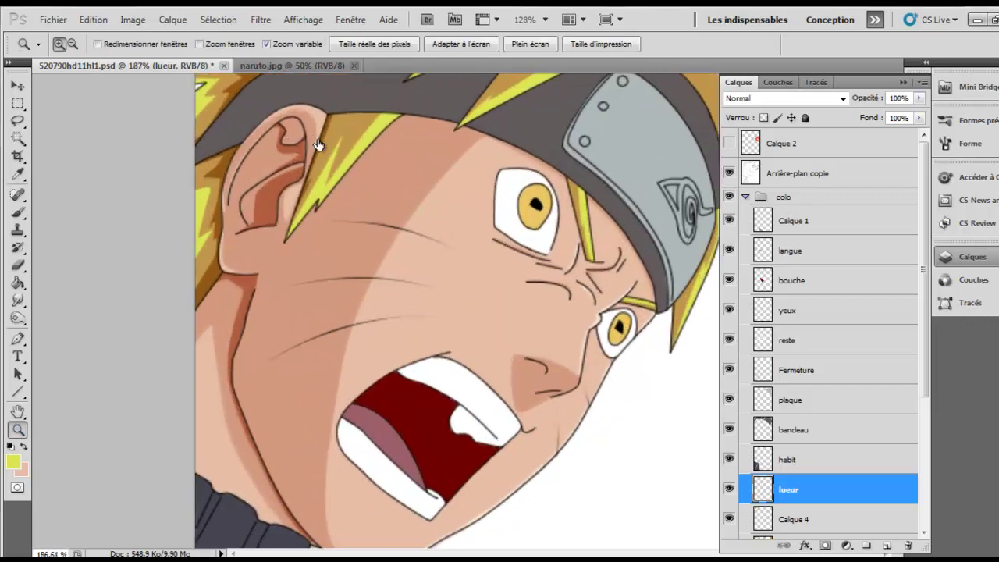
# Set lueur to Superposition blending and restore the selection around the yellow hair spike.
pyautogui.hotkey('alt', 'Down')
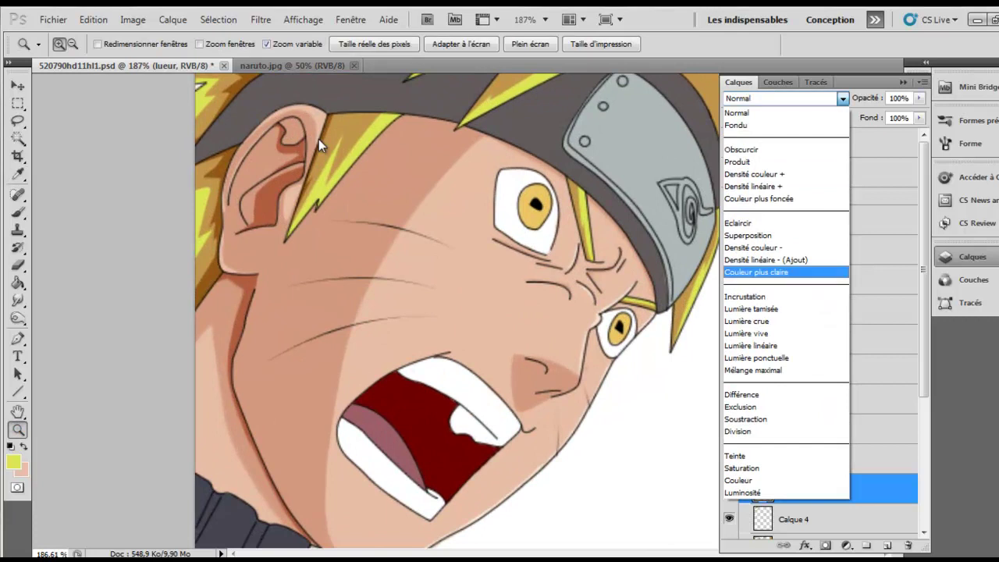
pyautogui.press('Return')
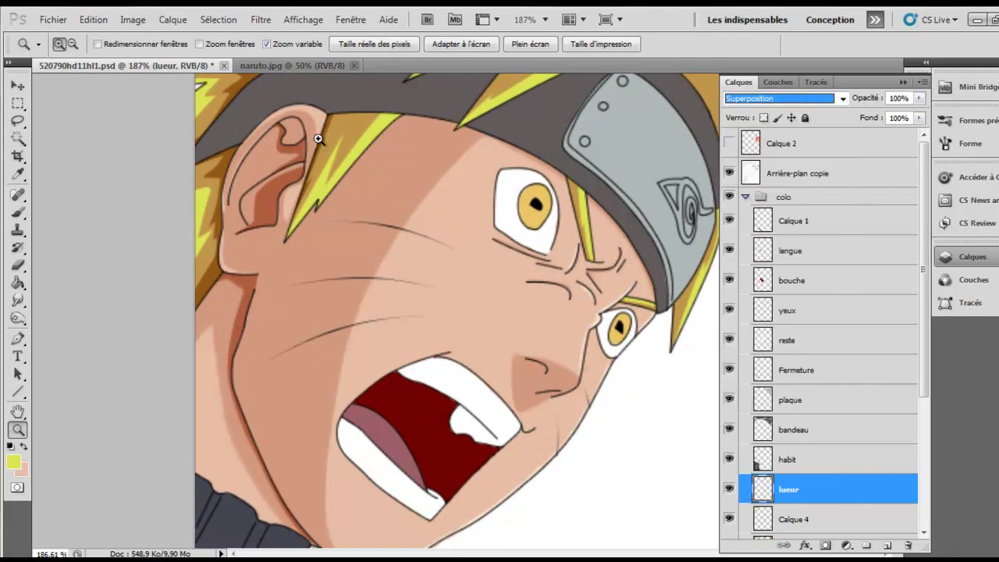
pyautogui.moveTo(319, 139); pyautogui.dragTo(319, 139)
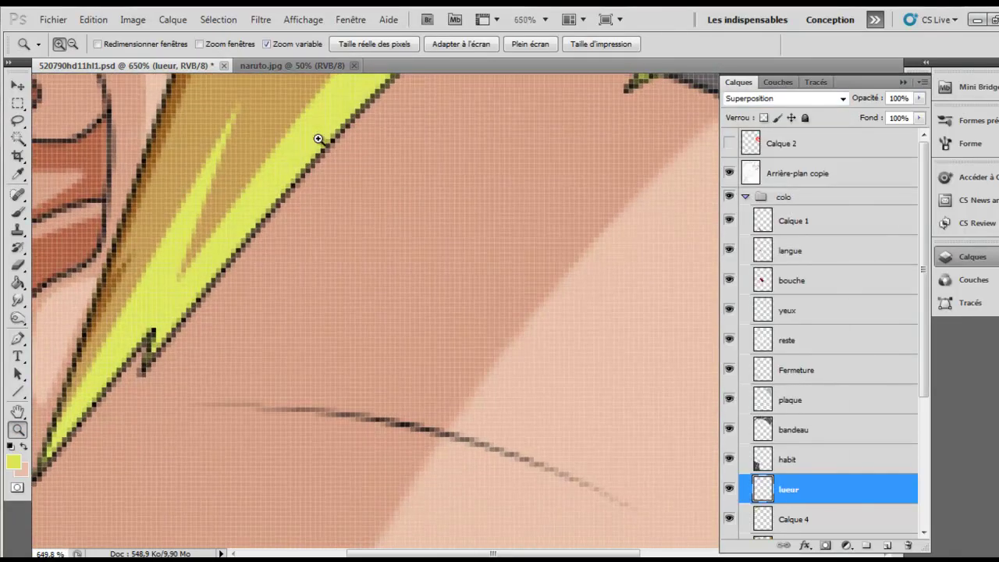
pyautogui.hotkey('alt', 's')
pyautogui.press('Down')
pyautogui.press('Down')
pyautogui.press('Down')
pyautogui.press('Up')
pyautogui.press('Up')
pyautogui.press('Escape')
pyautogui.press('Escape')
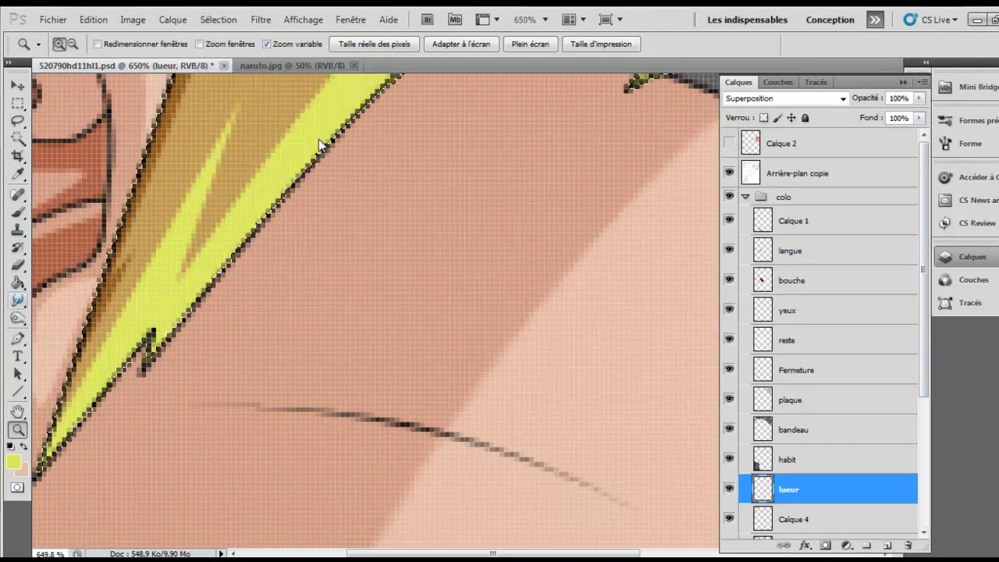
pyautogui.press('p')
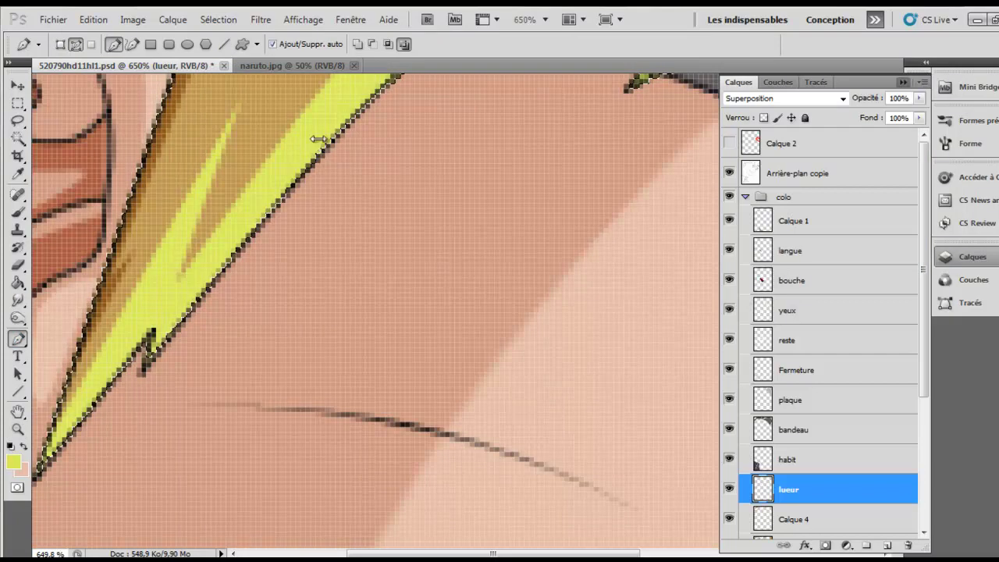
# Trace a curved pen path along the first yellow hair spike's edge.
pyautogui.scroll(3, 320, 144)
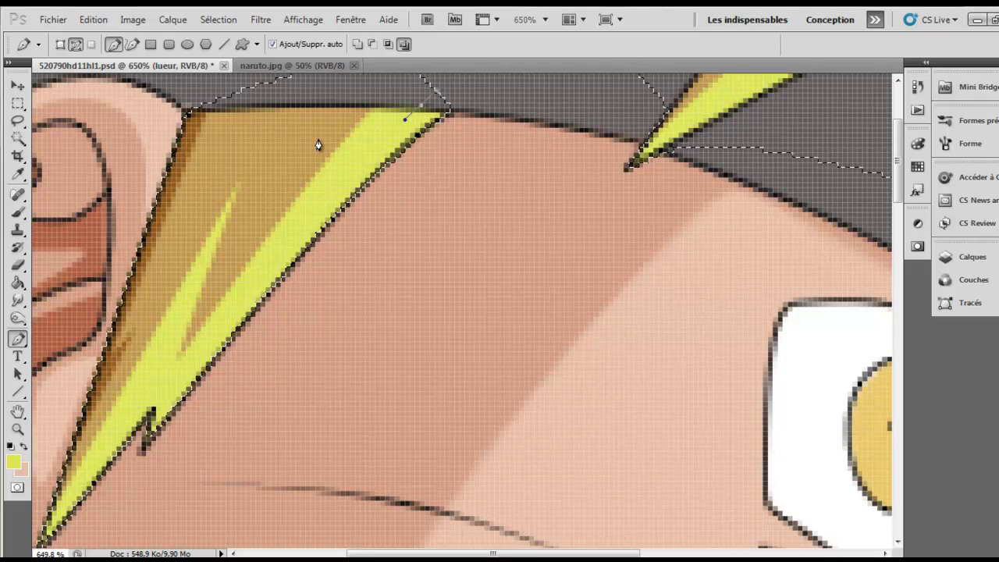
pyautogui.click(242, 316)
pyautogui.click(165, 408)
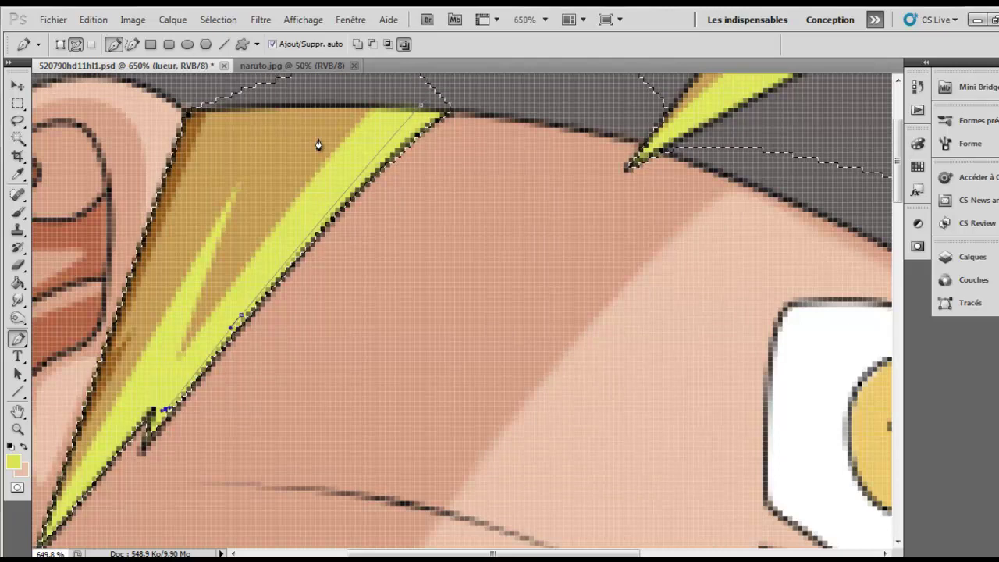
pyautogui.click(158, 386)
pyautogui.moveTo(295, 318); pyautogui.dragTo(394, 231)
pyautogui.keyDown('ctrl'); pyautogui.click(318, 145); pyautogui.keyUp('ctrl')
# Trace a second pen path along the next yellow hair spike.
pyautogui.hscroll(5, 319, 145)
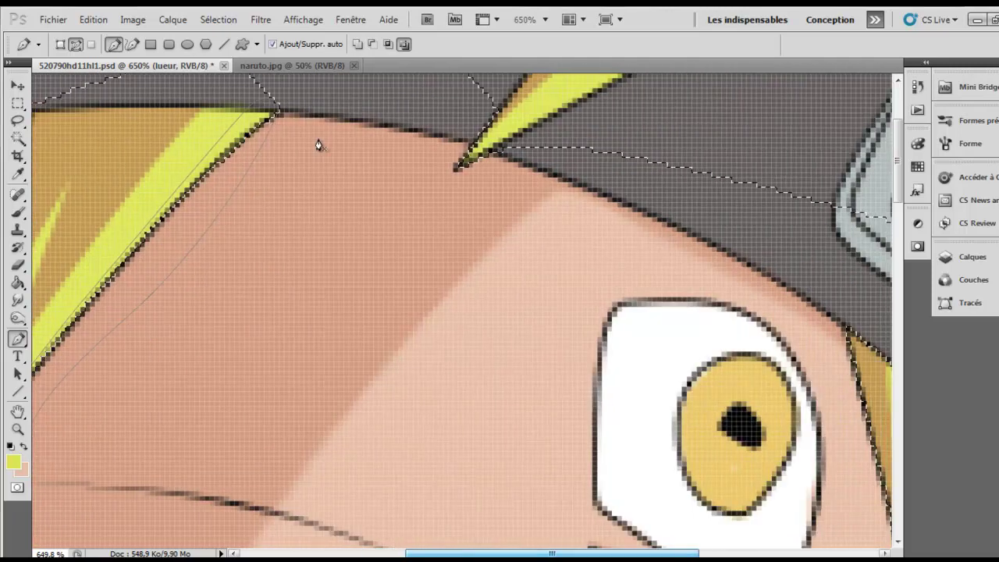
pyautogui.scroll(4, 318, 146)
pyautogui.scroll(2, 318, 145)
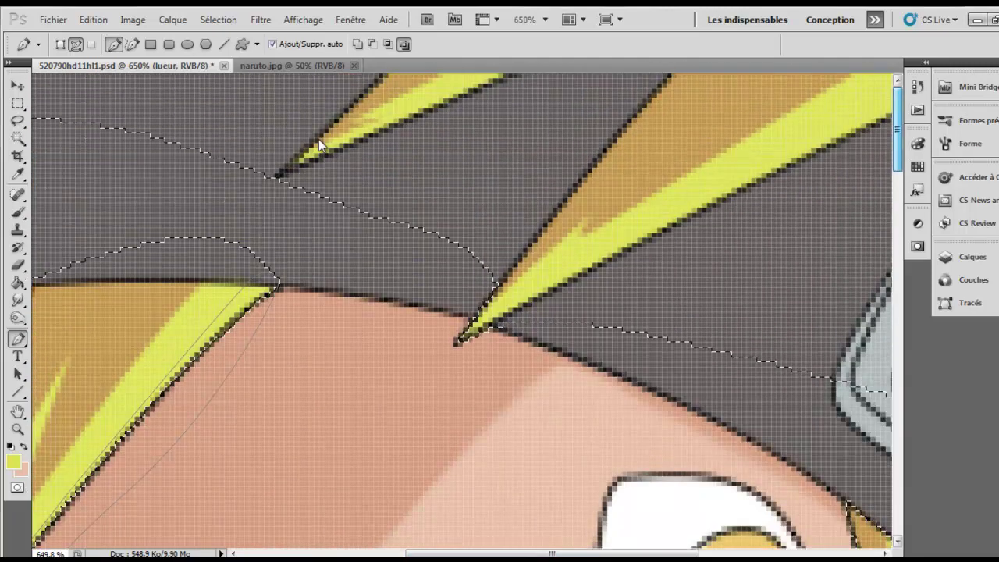
pyautogui.hscroll(5, 319, 145)
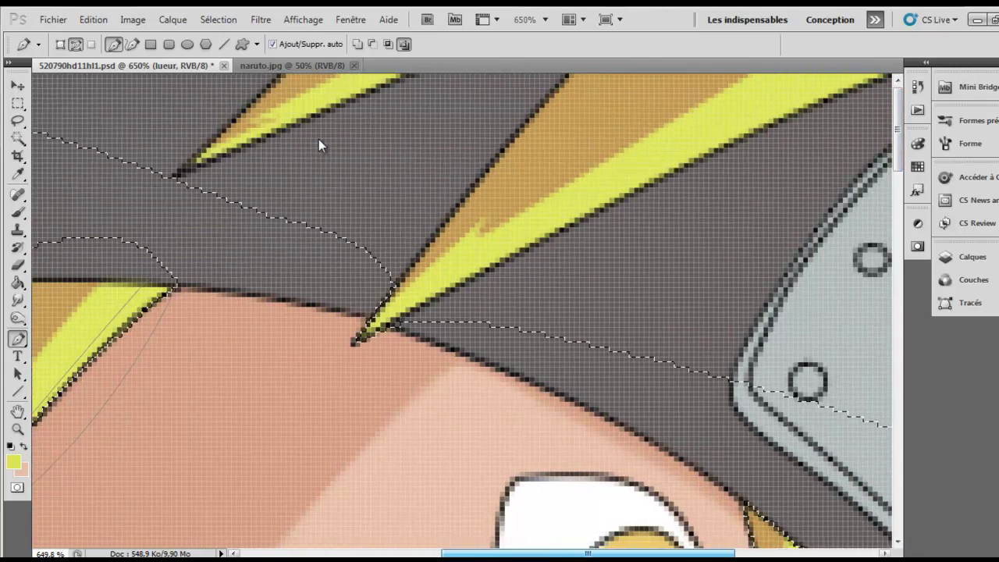
pyautogui.hscroll(4, 318, 145)
pyautogui.hscroll(2, 319, 145)
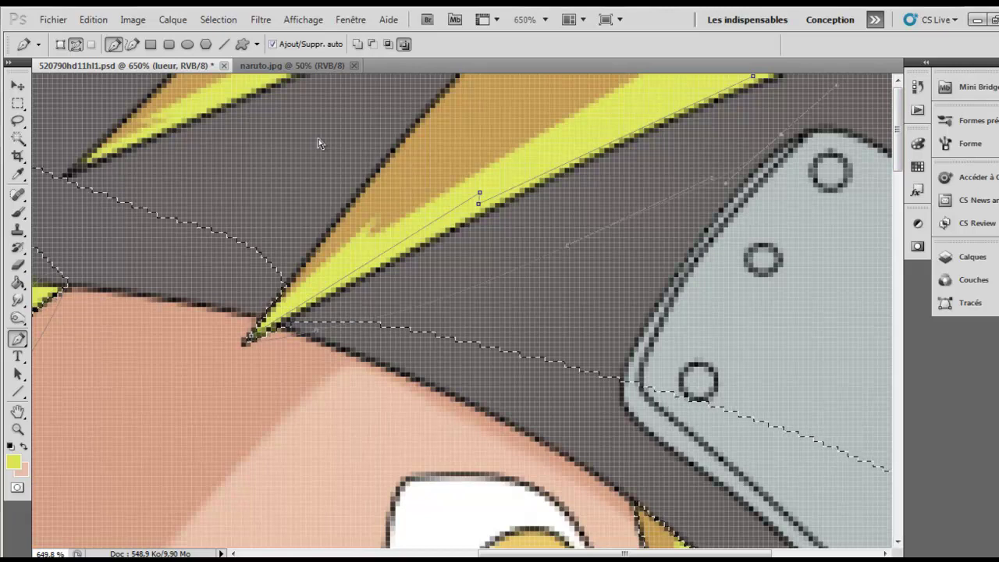
pyautogui.scroll(-3, 317, 143)
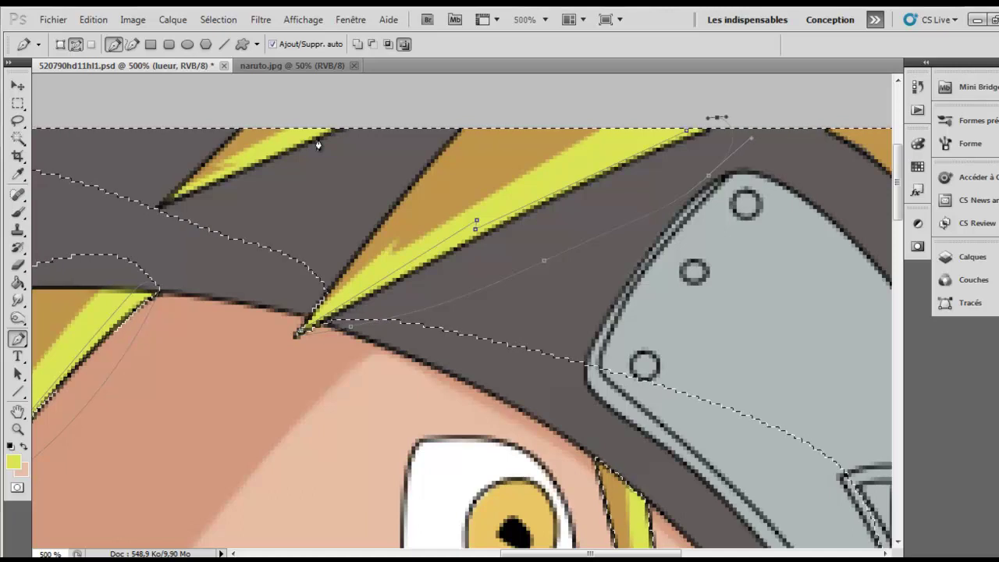
pyautogui.keyDown('ctrl'); pyautogui.click(318, 141); pyautogui.keyUp('ctrl')
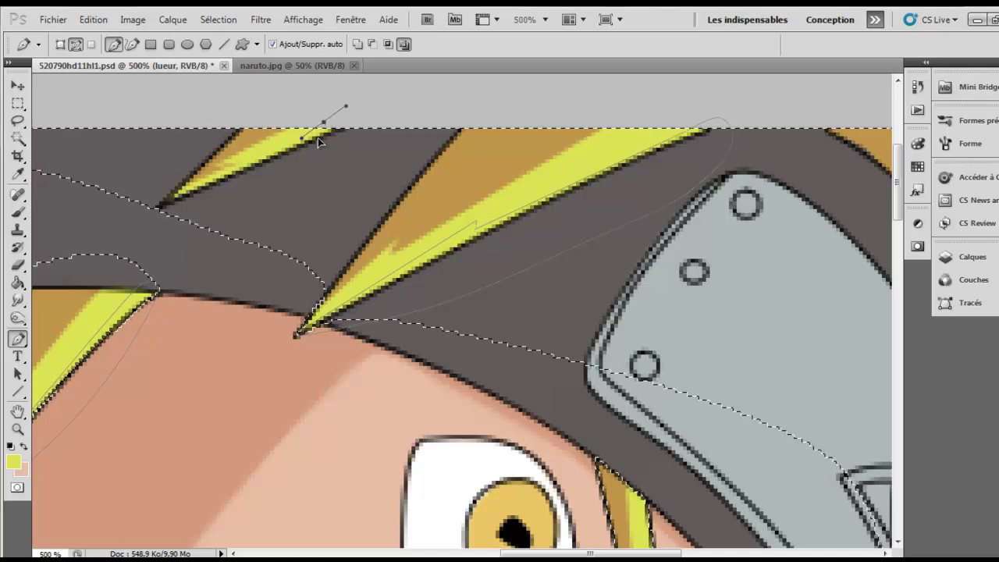
pyautogui.moveTo(318, 140); pyautogui.dragTo(318, 145)
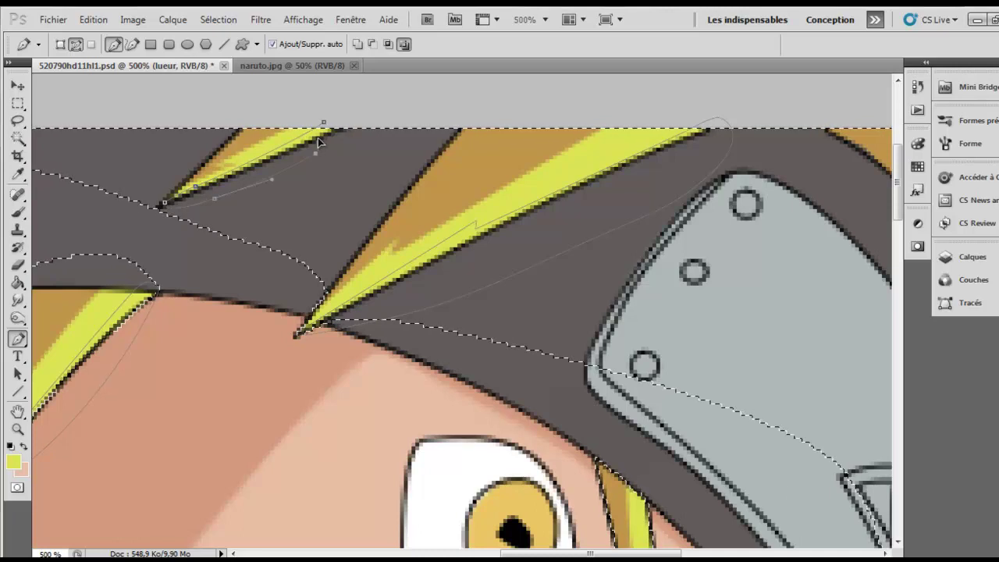
pyautogui.keyDown('ctrl'); pyautogui.click(319, 144); pyautogui.keyUp('ctrl')
# Curve the pen path up the thin yellow spike beside the forehead protector.
pyautogui.hscroll(3, 319, 144)
pyautogui.hscroll(2, 319, 144)
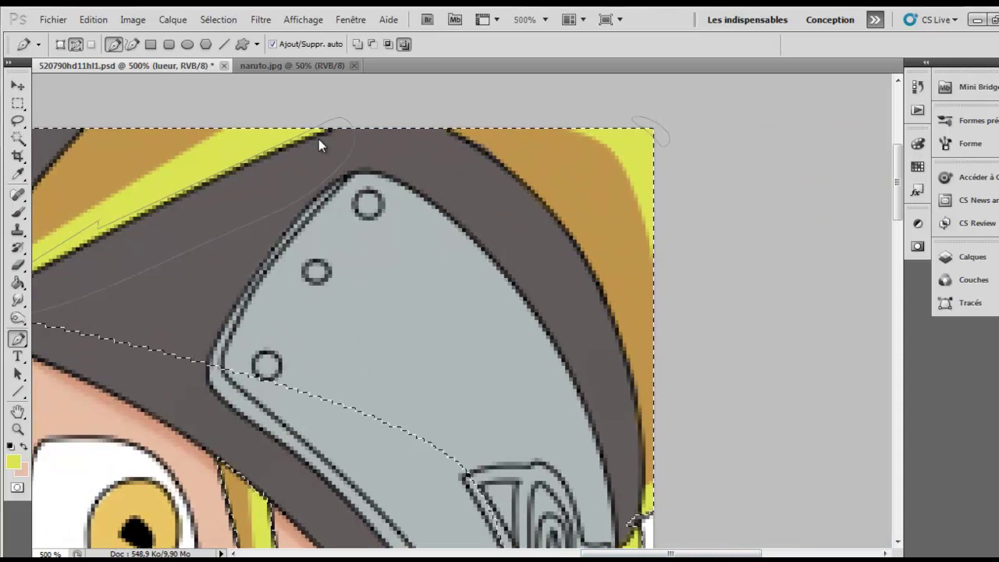
pyautogui.scroll(-3, 319, 145)
pyautogui.scroll(-2, 319, 145)
pyautogui.scroll(-1, 319, 144)
pyautogui.scroll(-1, 320, 144)
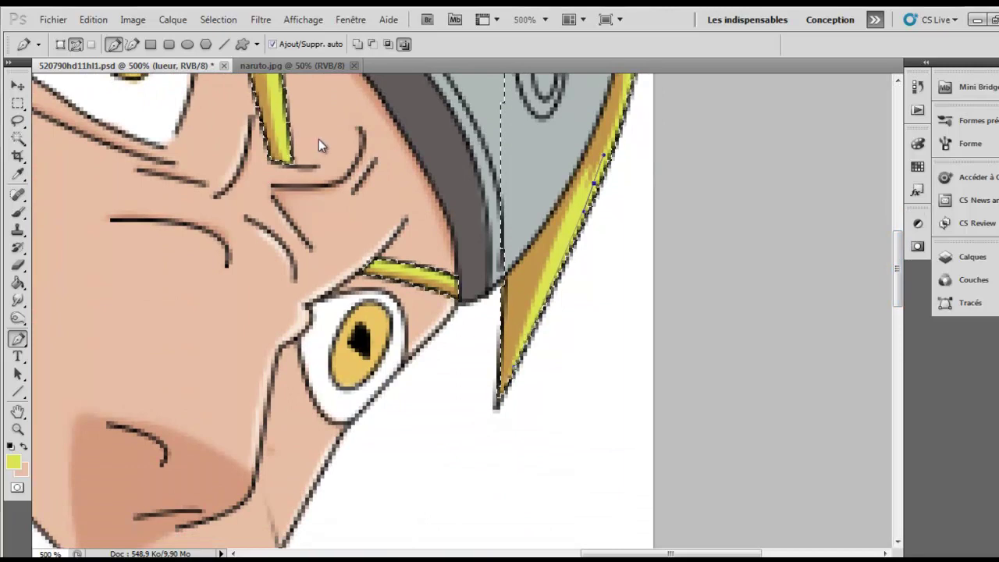
pyautogui.scroll(1, 319, 139)
pyautogui.scroll(2, 319, 140)
pyautogui.moveTo(636, 206); pyautogui.dragTo(638, 209)
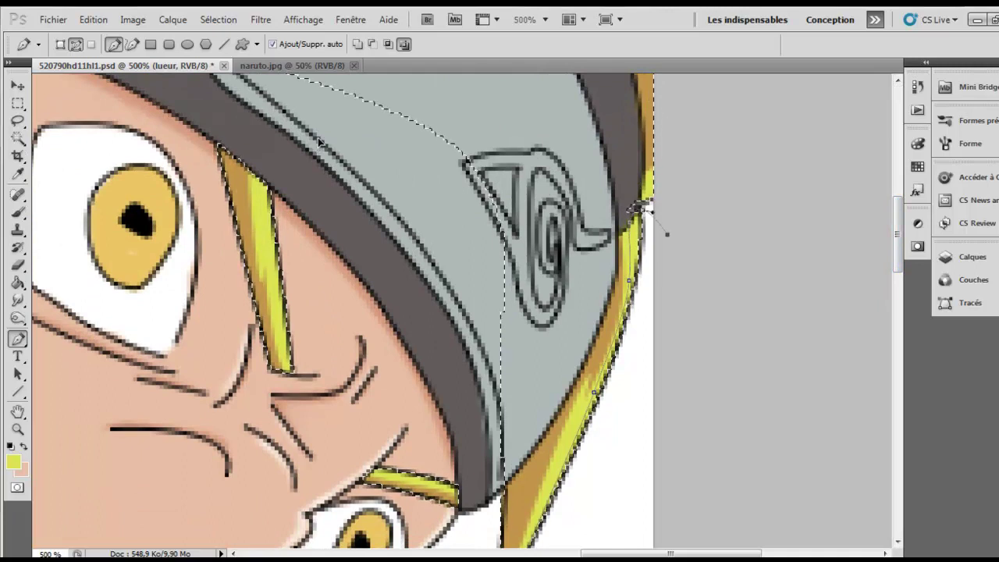
pyautogui.scroll(-2, 319, 144)
pyautogui.scroll(-2, 319, 145)
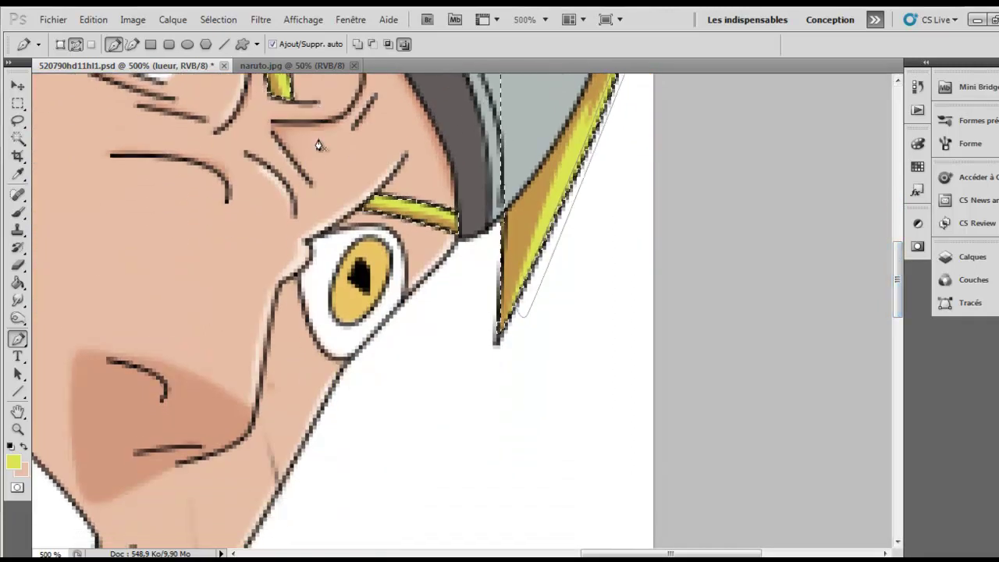
pyautogui.scroll(3, 319, 144)
pyautogui.scroll(2, 319, 144)
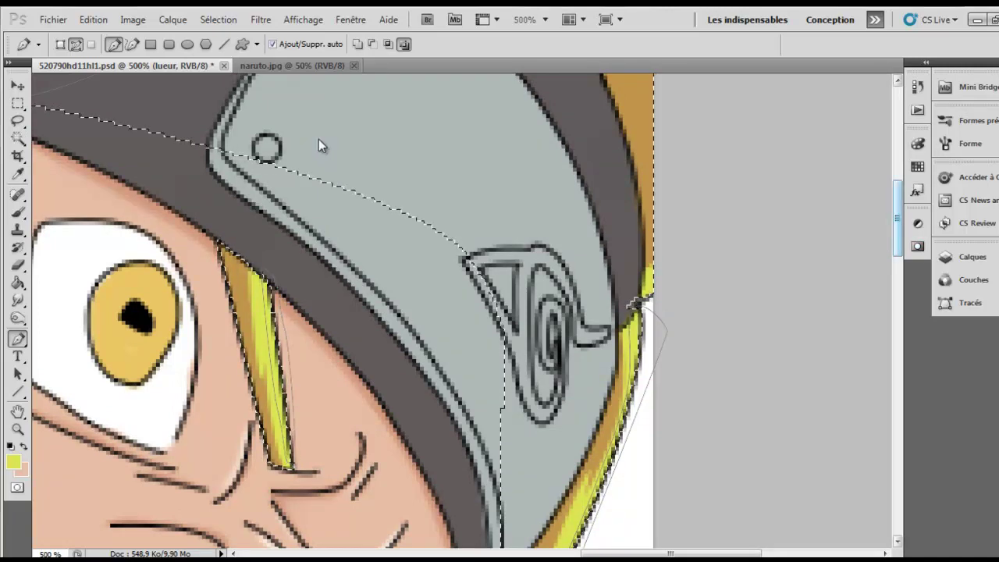
pyautogui.scroll(-5, 320, 145)
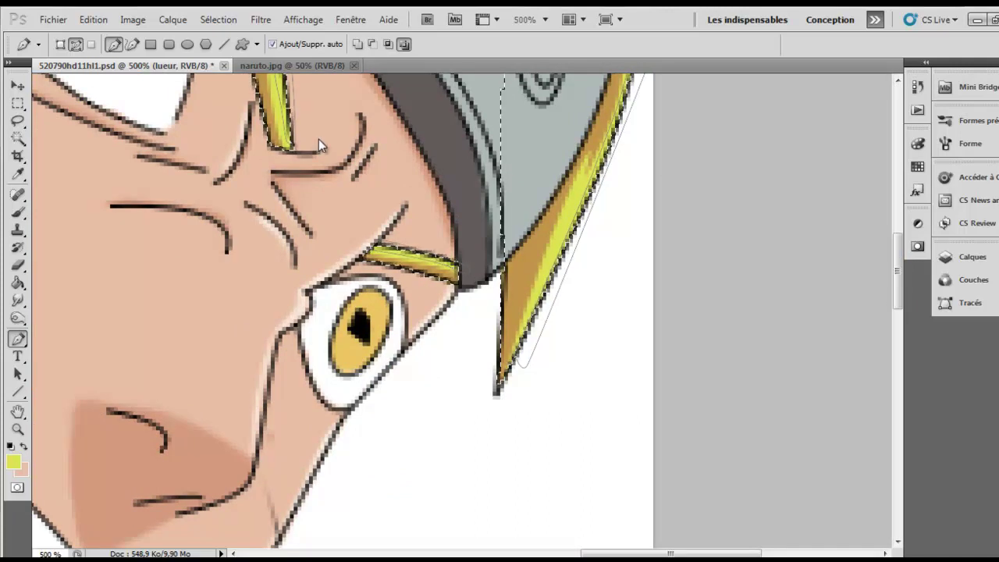
pyautogui.scroll(1, 319, 146)
pyautogui.scroll(5, 319, 145)
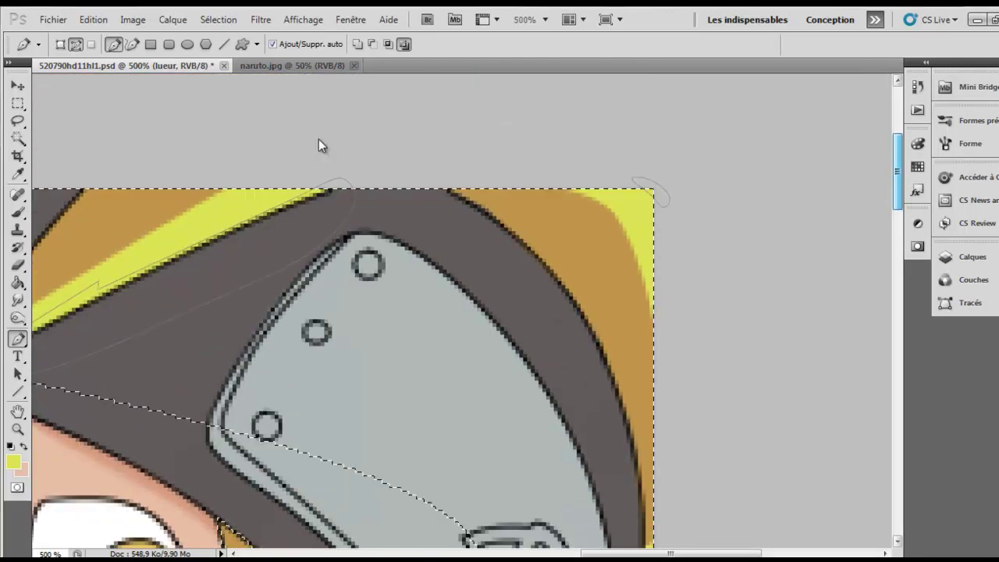
# Fill the traced hair paths with yellow on lueur, then delete the path.
pyautogui.rightClick(398, 239)
pyautogui.press('Down')
pyautogui.press('Return')
pyautogui.press('Return')
pyautogui.press('Down')
pyautogui.press('Return')
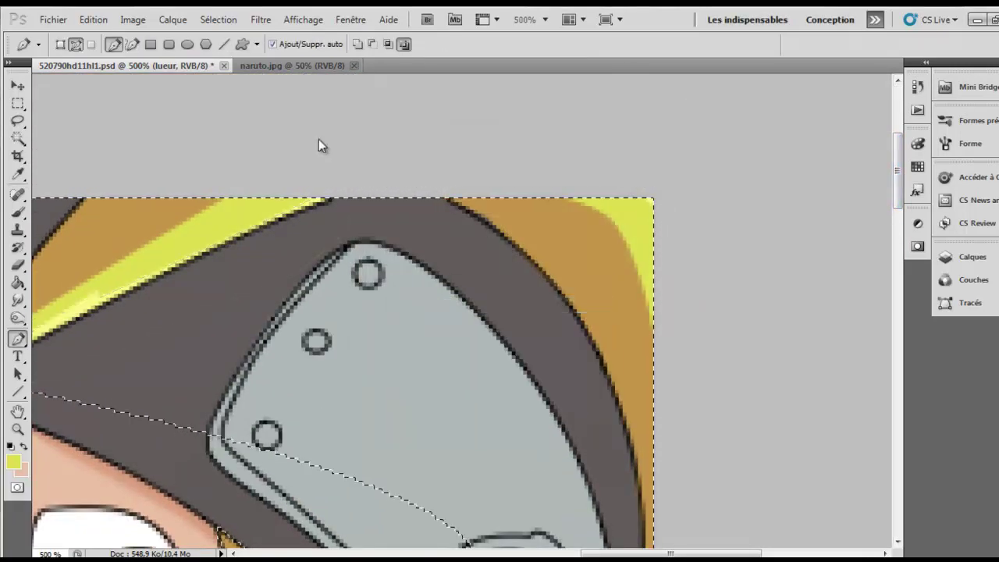
# Fit the whole image on screen and drop the hair selection.
pyautogui.press('z')
pyautogui.hotkey('ctrl', '0')
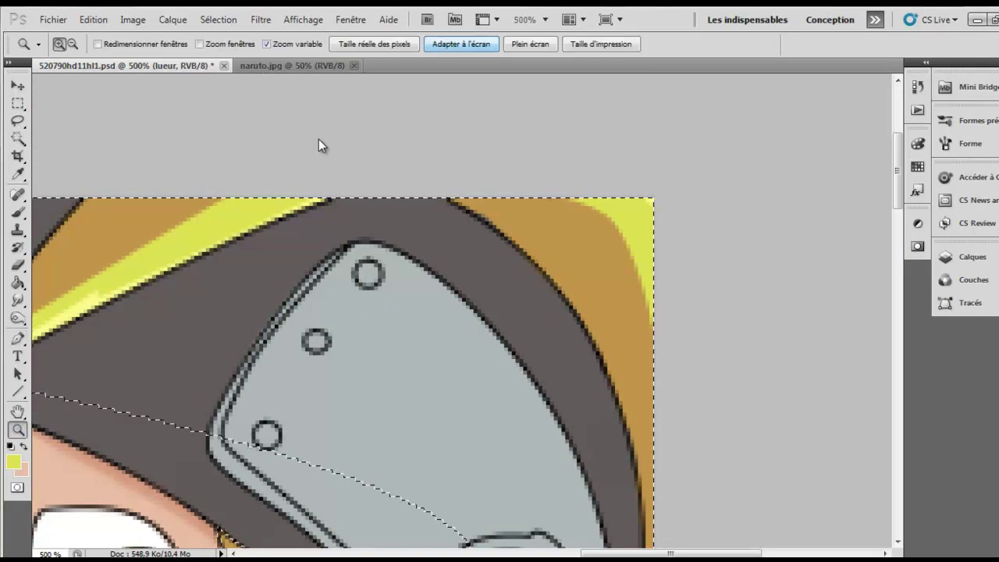
pyautogui.hotkey('ctrl', 'd')
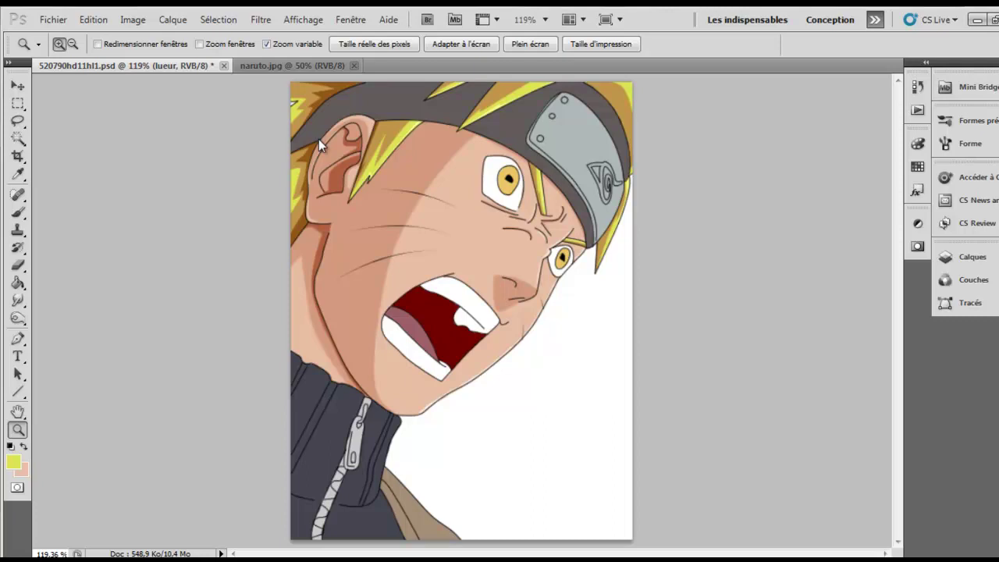
pyautogui.press('F9')
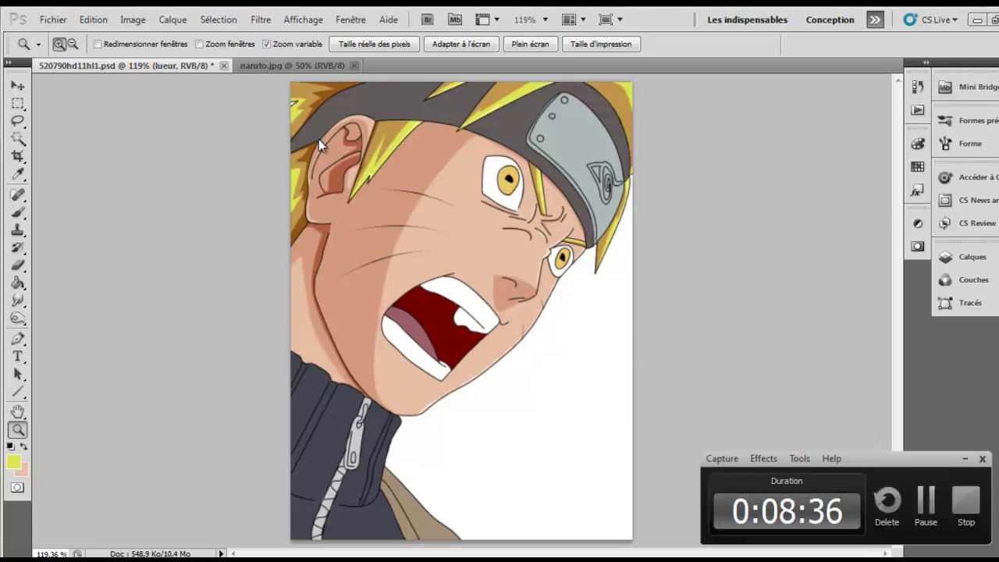